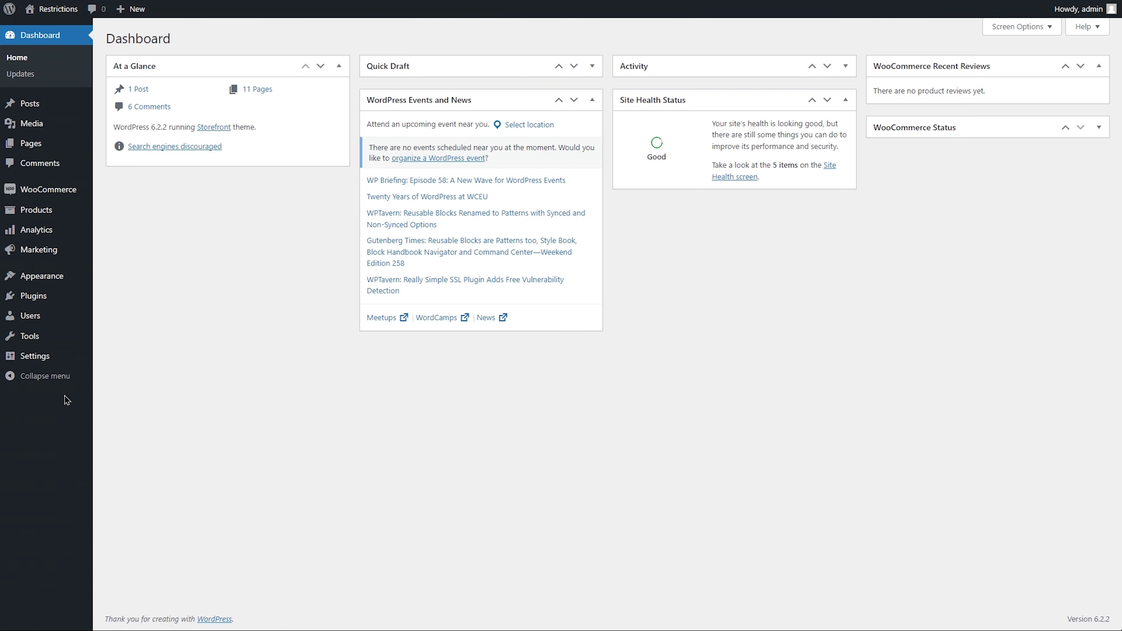
# Create a new product pricing rule titled 'Dynamic Rule'.
pyautogui.moveTo(42, 212)
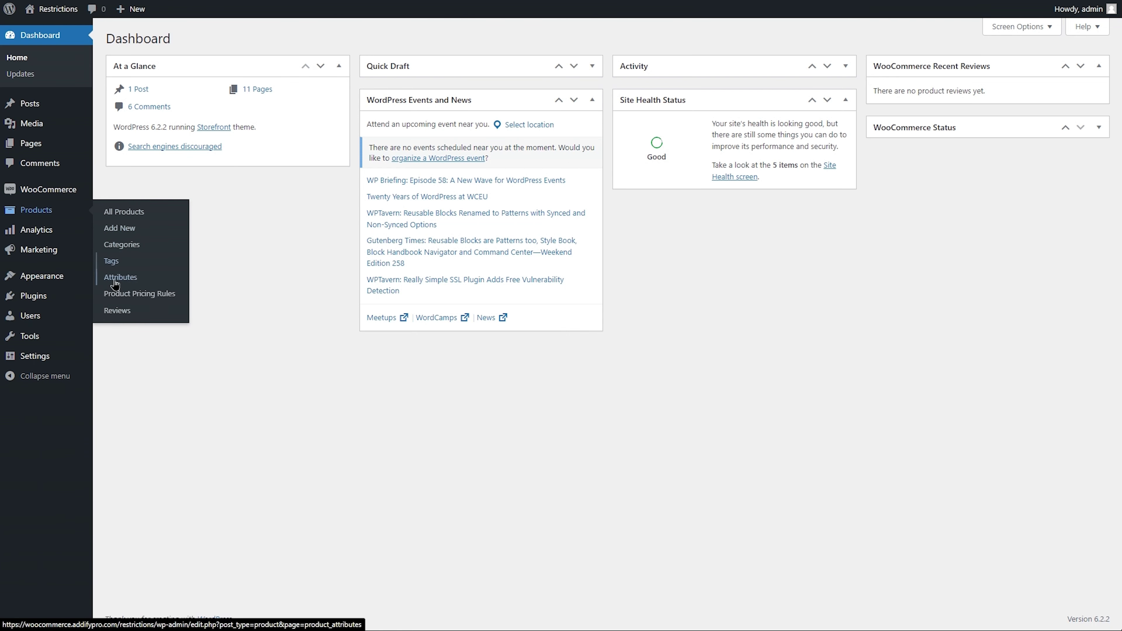
pyautogui.click(116, 295)
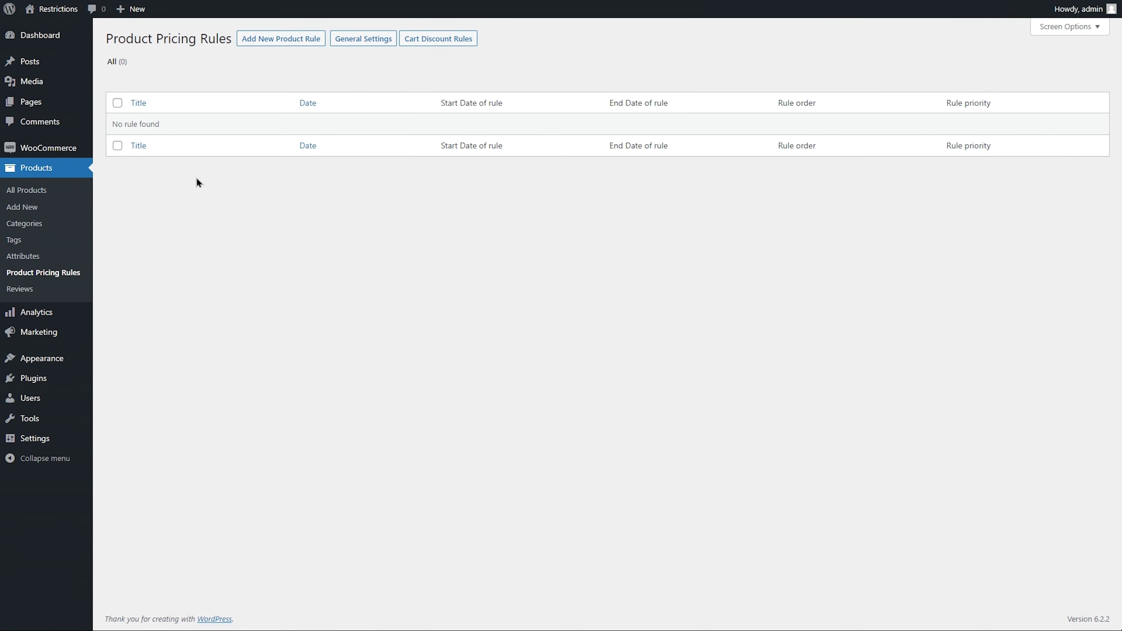
pyautogui.click(278, 41)
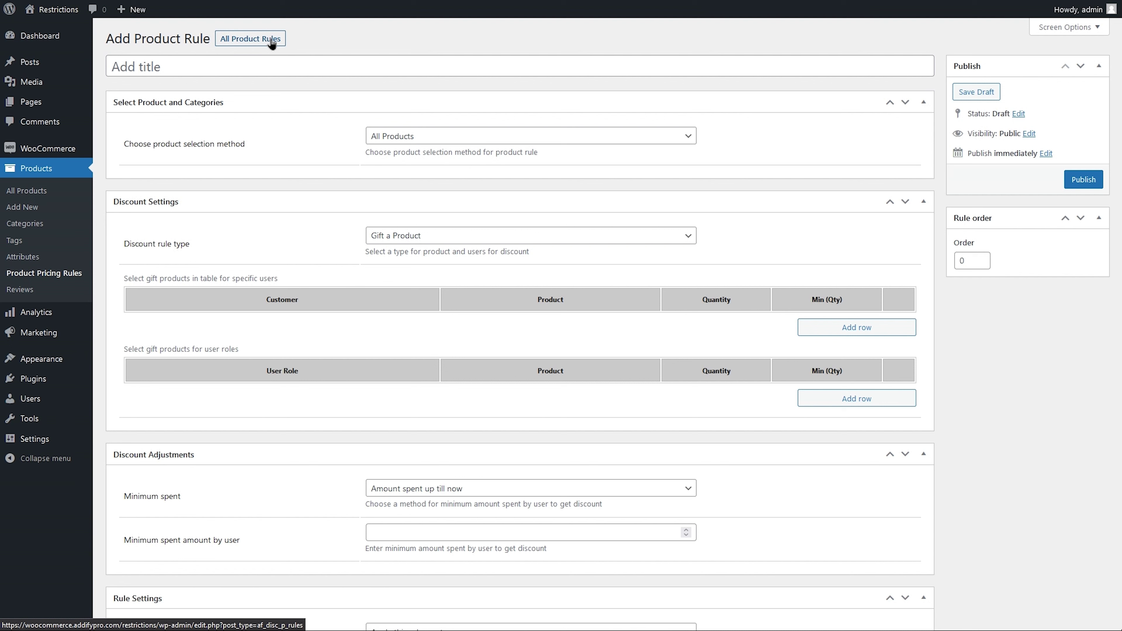
pyautogui.click(257, 65)
pyautogui.write('Dynamic Rule')
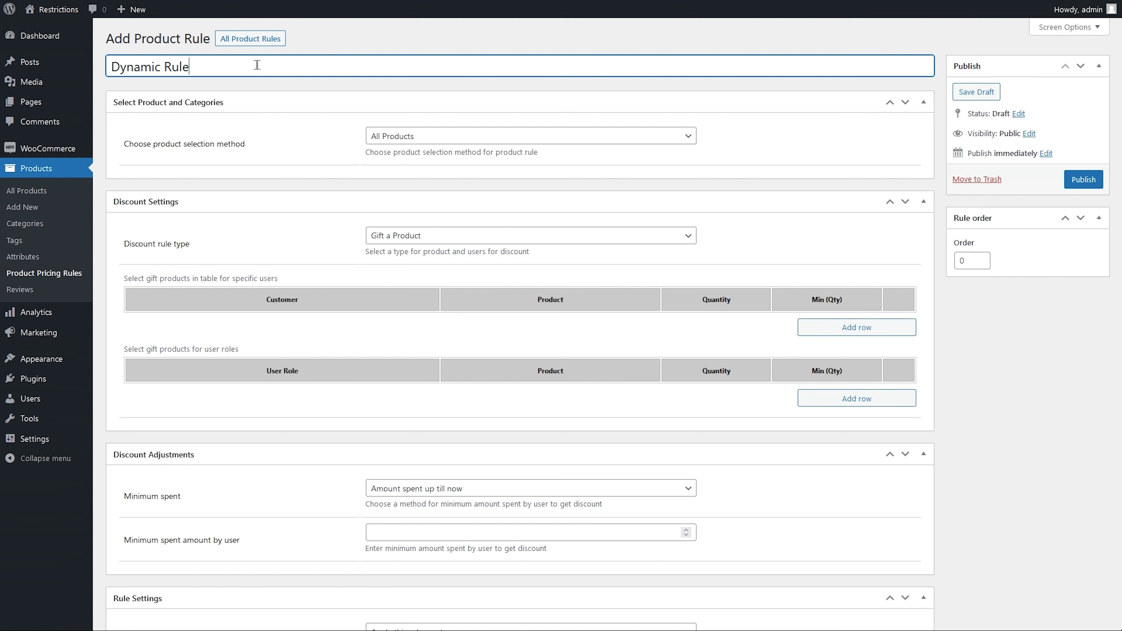
# Limit the rule to Specific Products in the Clothing category.
pyautogui.click(596, 138)
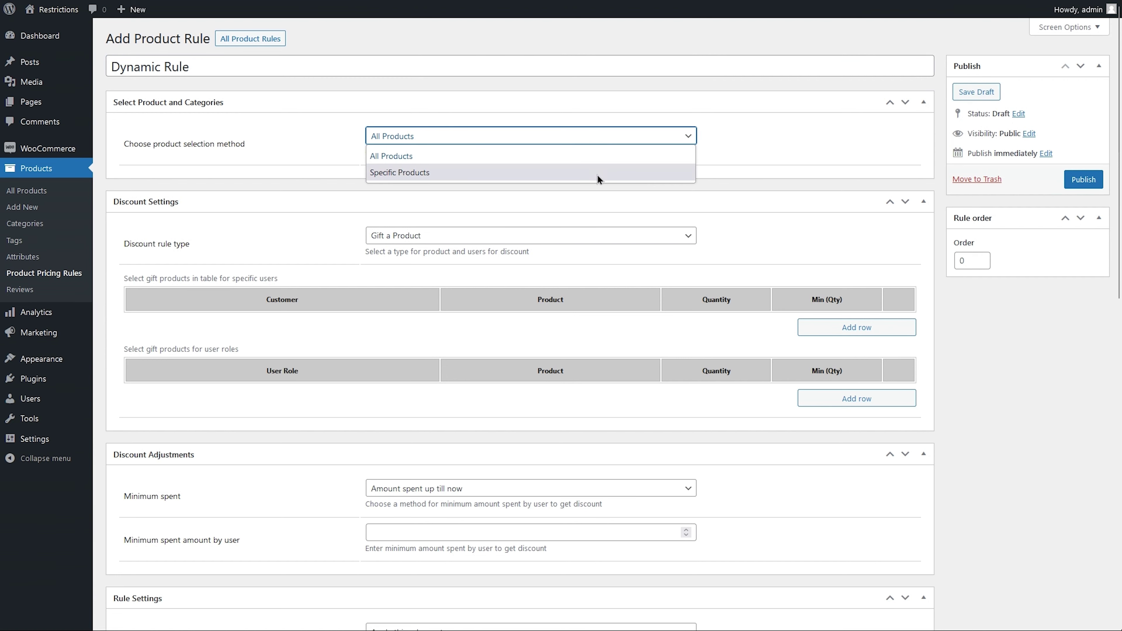
pyautogui.click(596, 175)
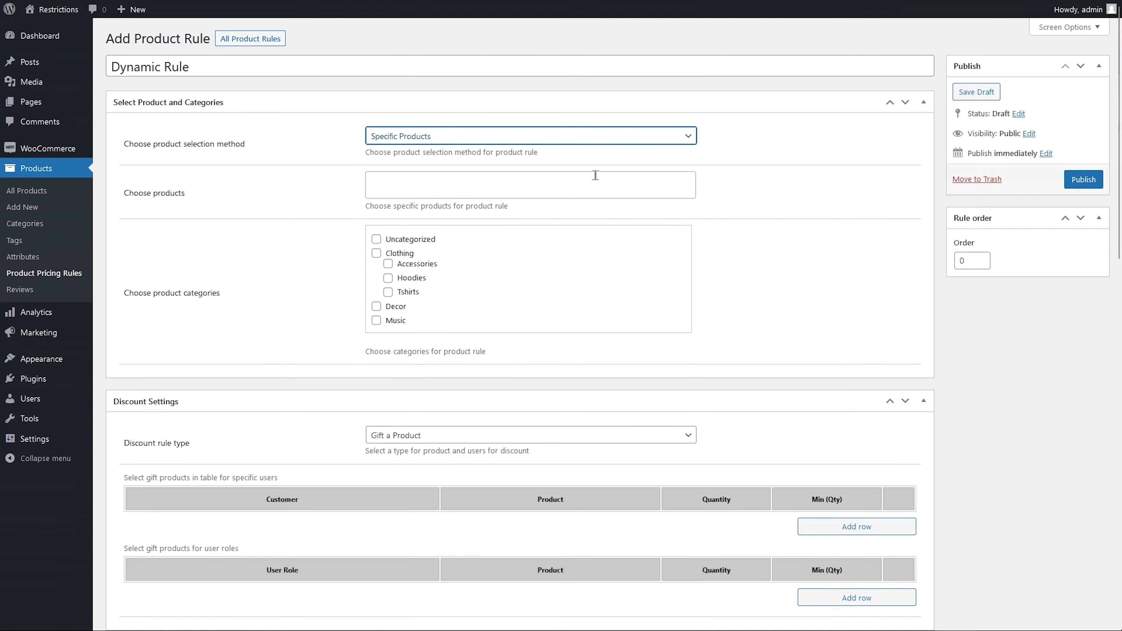
pyautogui.click(375, 254)
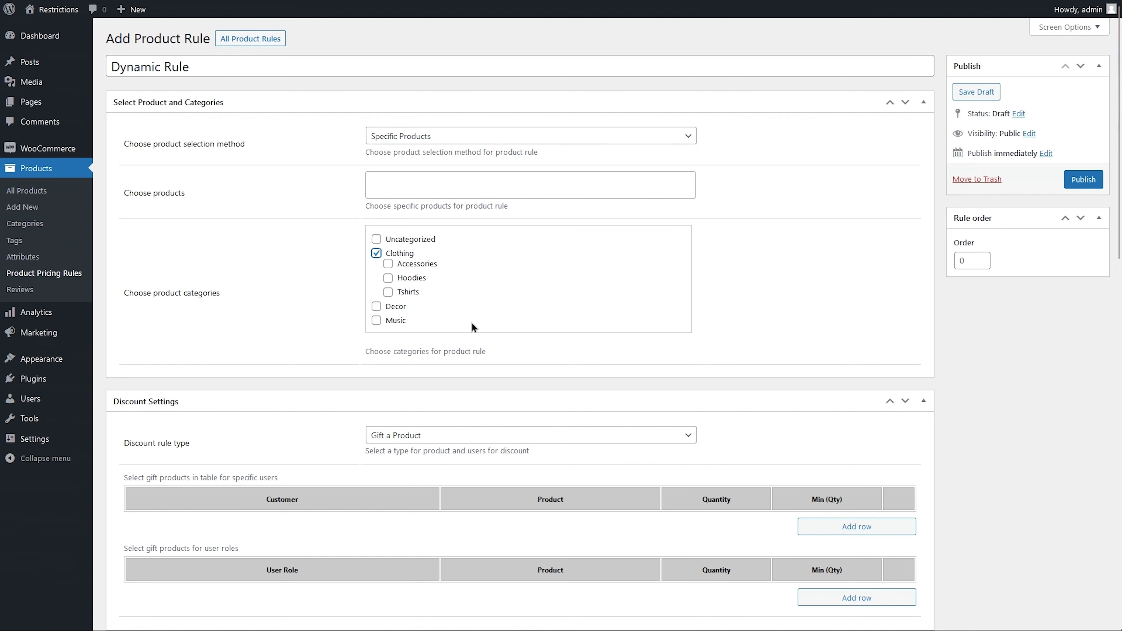
pyautogui.click(638, 435)
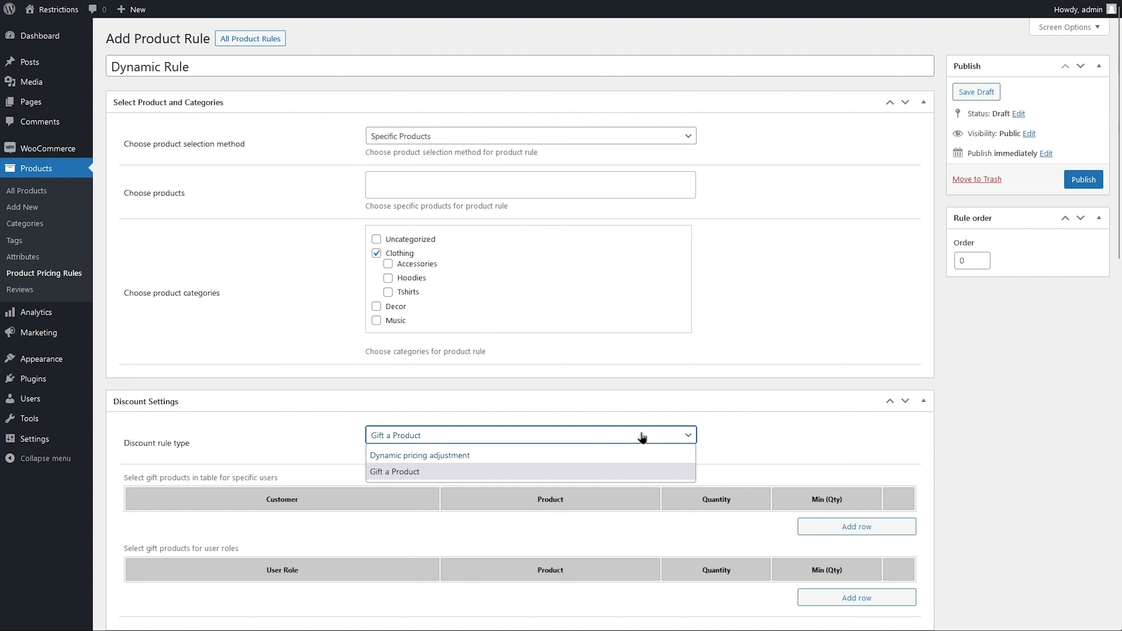
# Make the rule a Dynamic pricing adjustment and show the pricing table.
pyautogui.click(641, 455)
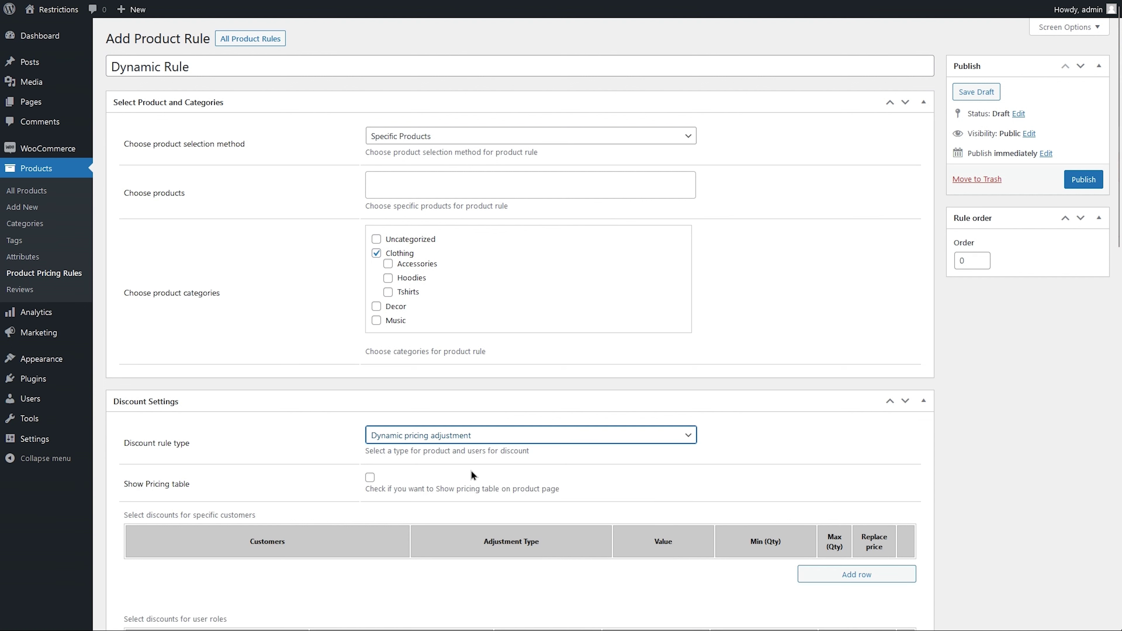
pyautogui.click(369, 478)
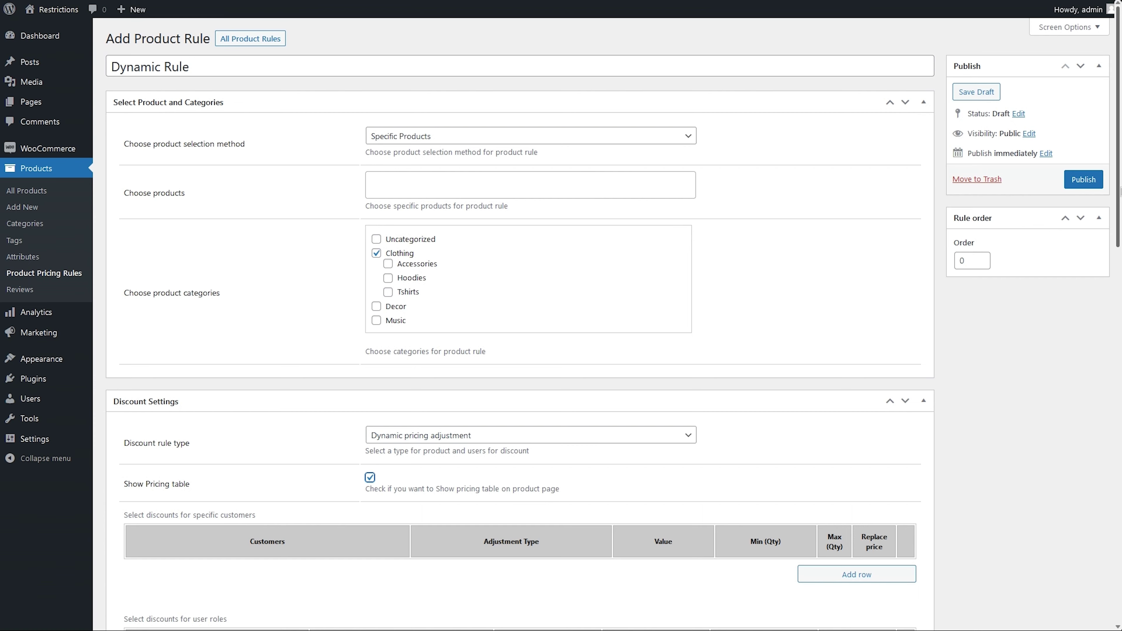
pyautogui.scroll(-6, 1117, 177)
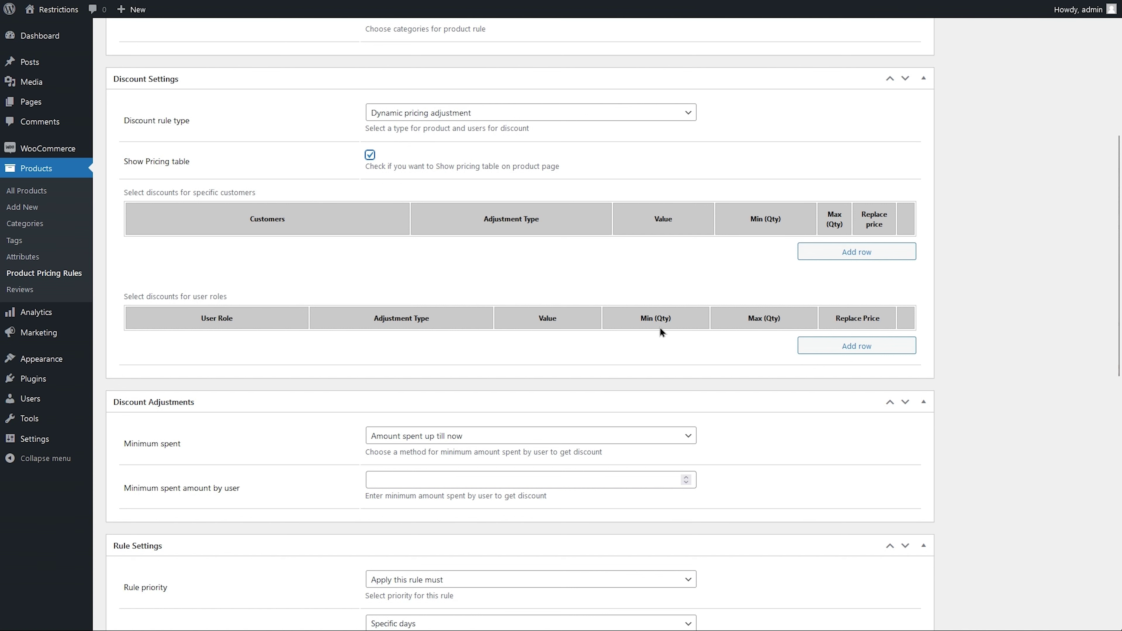
# Add an Administrator Percentage decrease row giving 10% off for quantities 1–10.
pyautogui.click(834, 346)
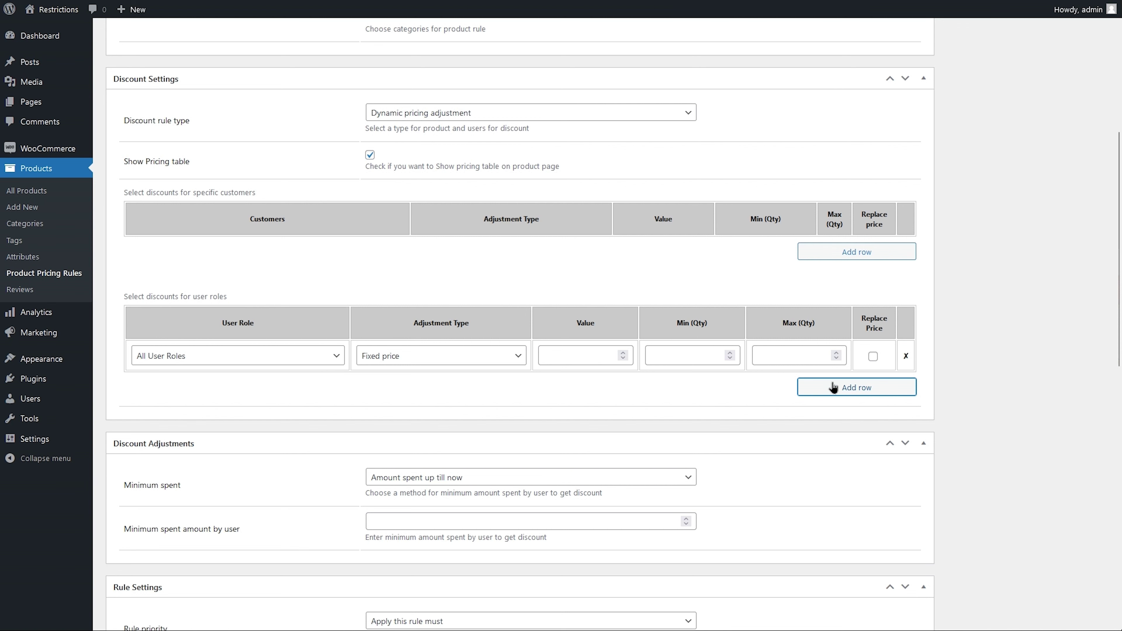
pyautogui.click(336, 355)
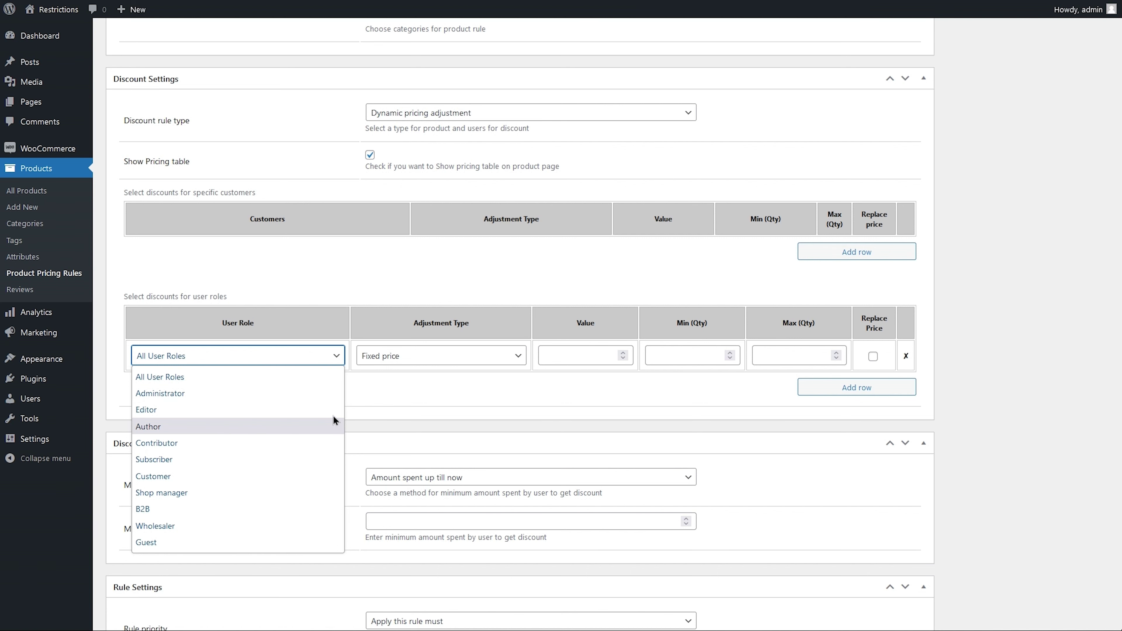
pyautogui.click(338, 358)
pyautogui.click(510, 363)
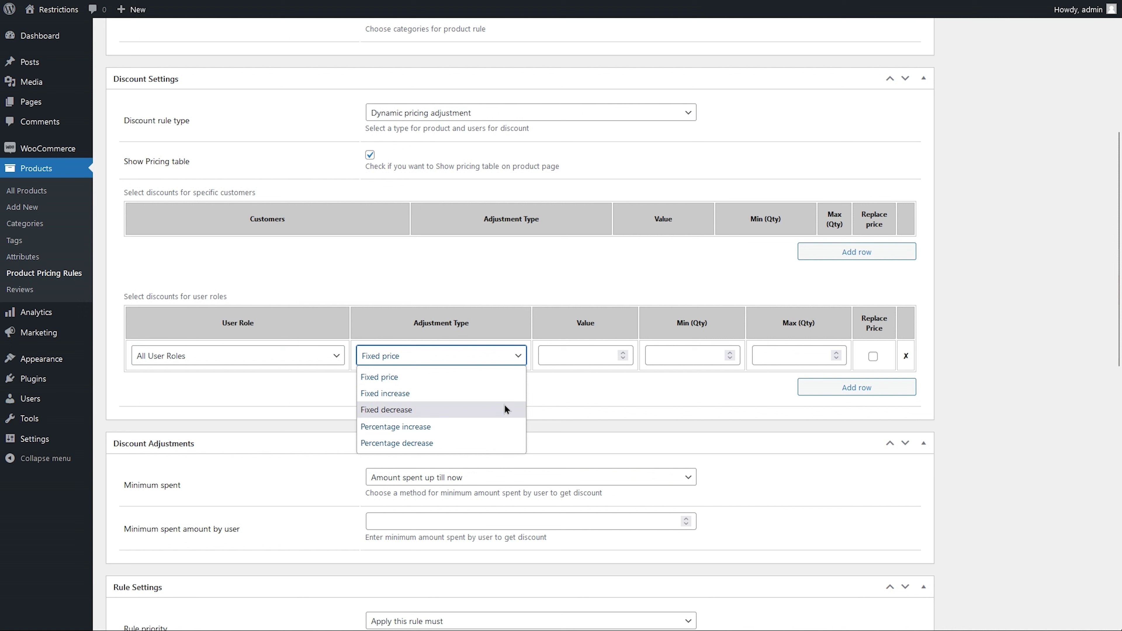
pyautogui.click(498, 444)
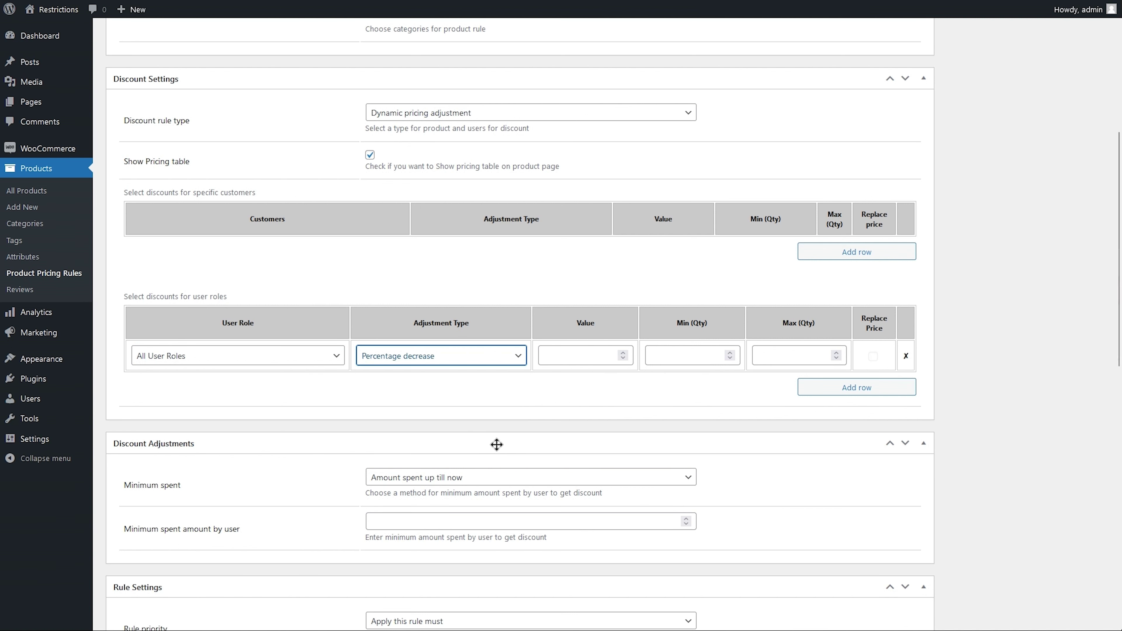
pyautogui.click(328, 361)
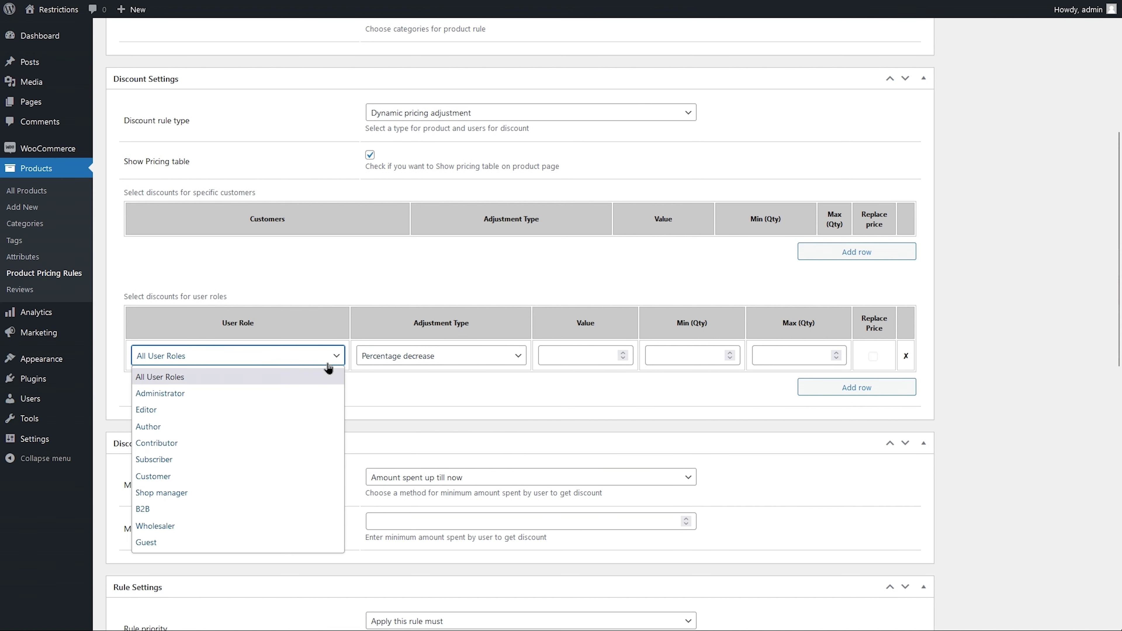
pyautogui.click(324, 391)
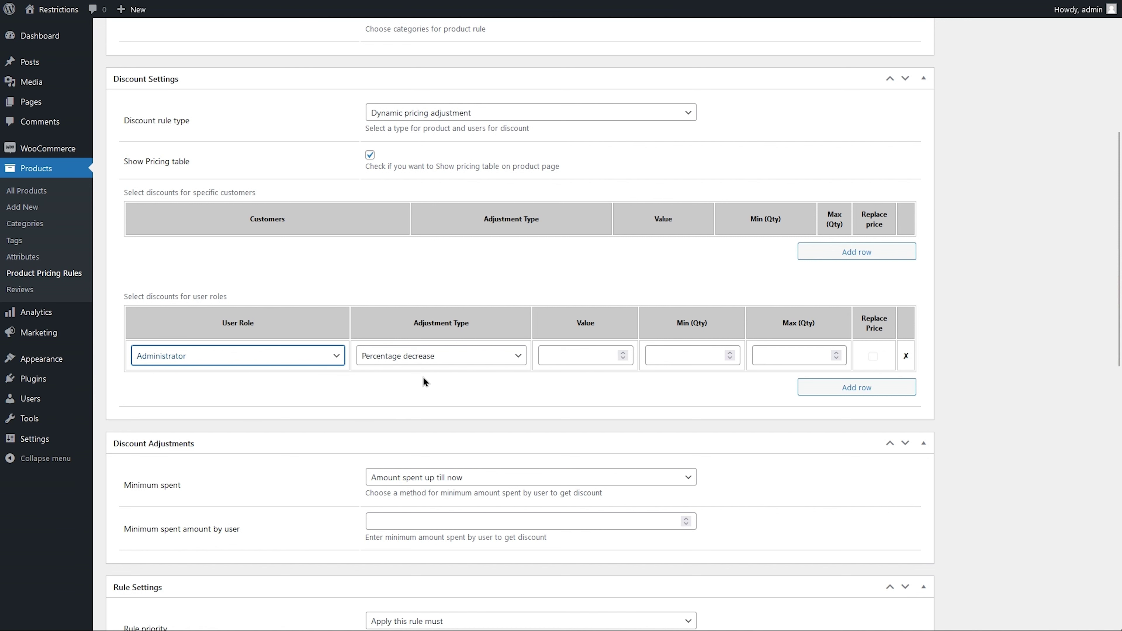
pyautogui.click(545, 362)
pyautogui.write('10')
pyautogui.click(690, 359)
pyautogui.write('1')
pyautogui.click(788, 356)
pyautogui.write('10')
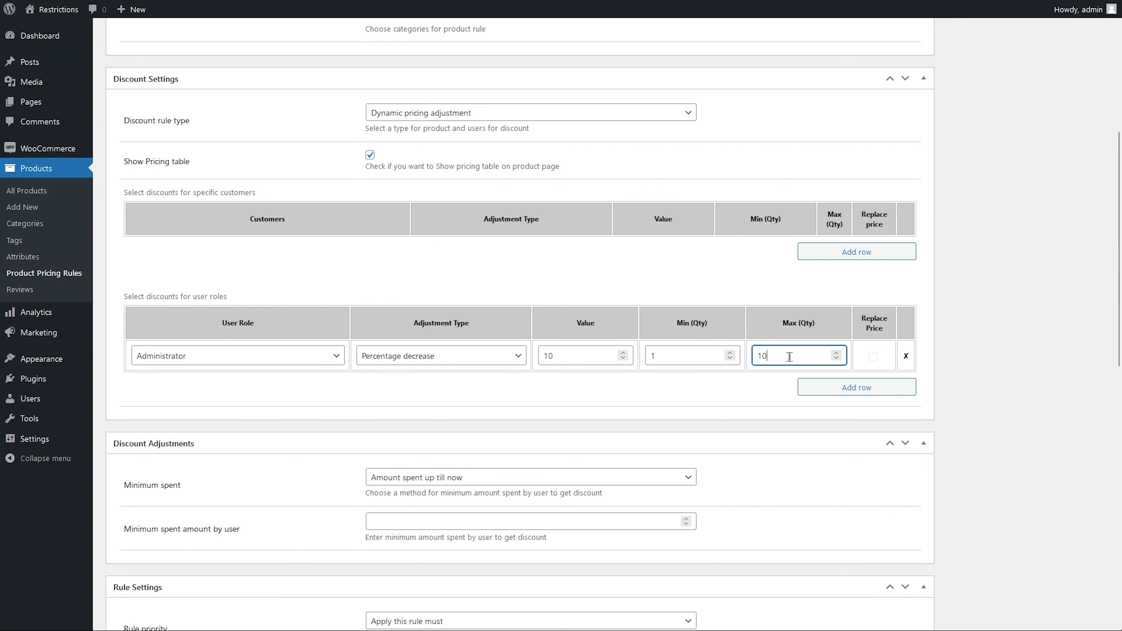
# Add a second tier giving 15% off for quantities 11–20.
pyautogui.click(842, 389)
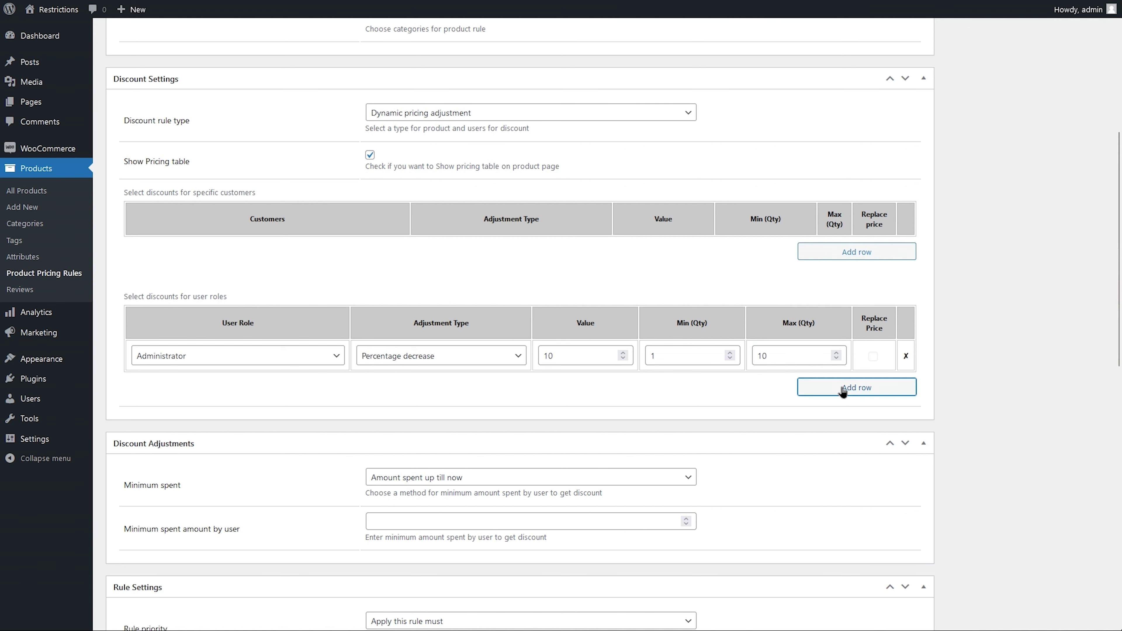
pyautogui.click(596, 388)
pyautogui.write('15')
pyautogui.click(668, 389)
pyautogui.write('11')
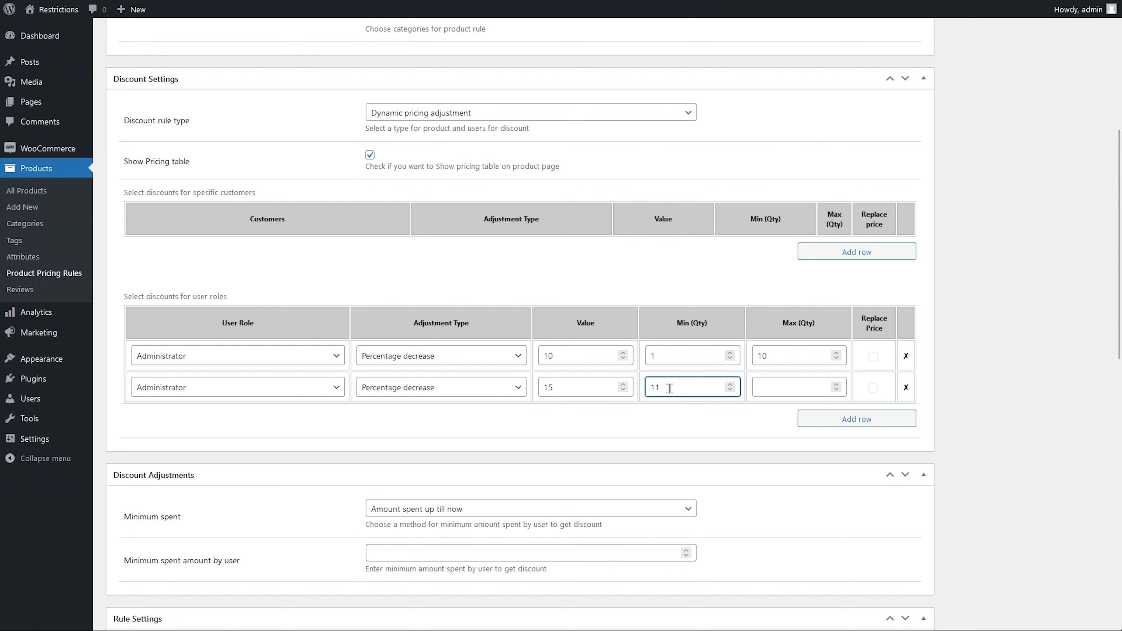
pyautogui.click(785, 389)
pyautogui.write('20')
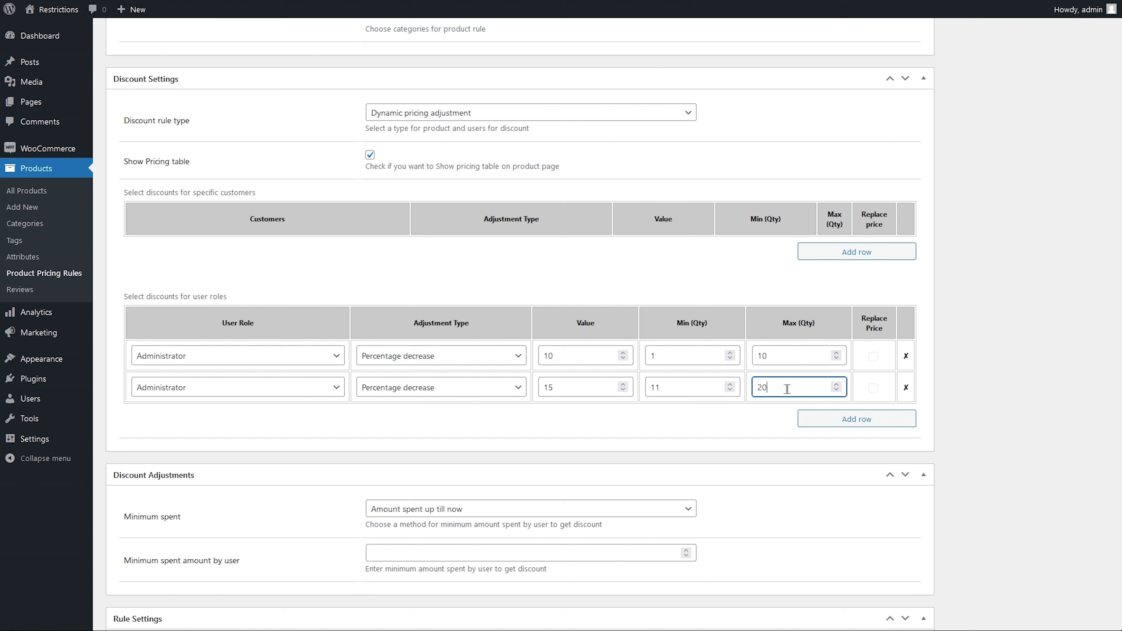
pyautogui.scroll(-1, 1119, 282)
# Set Minimum spent to ignore amount spent, priority to Follow sequence, and Days to All days.
pyautogui.moveTo(1119, 283); pyautogui.dragTo(1115, 369)
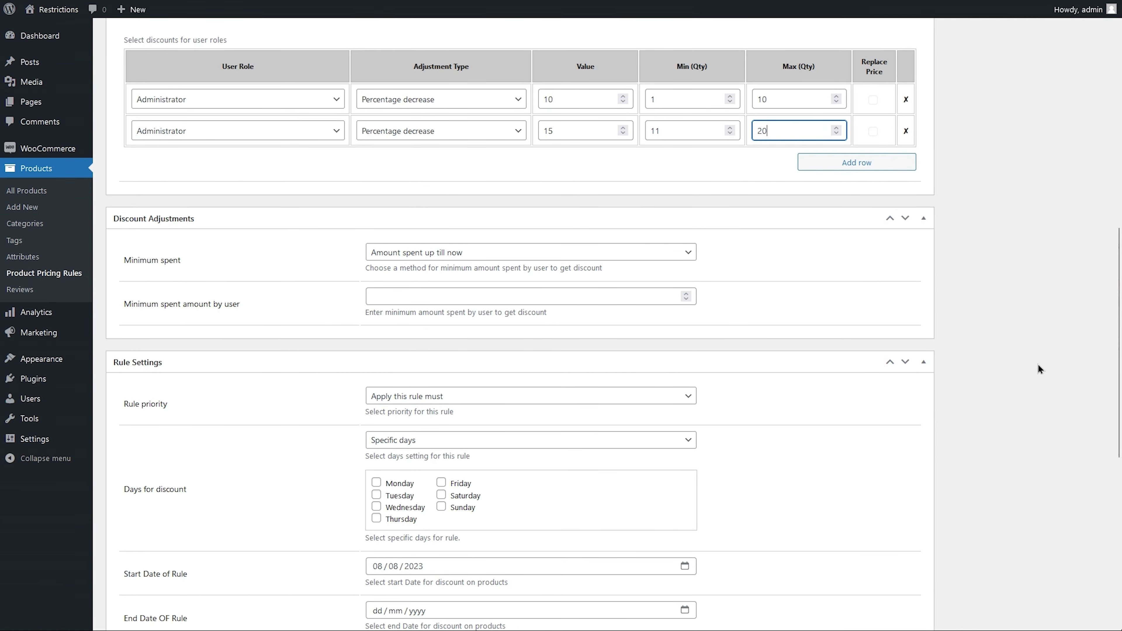
pyautogui.click(671, 258)
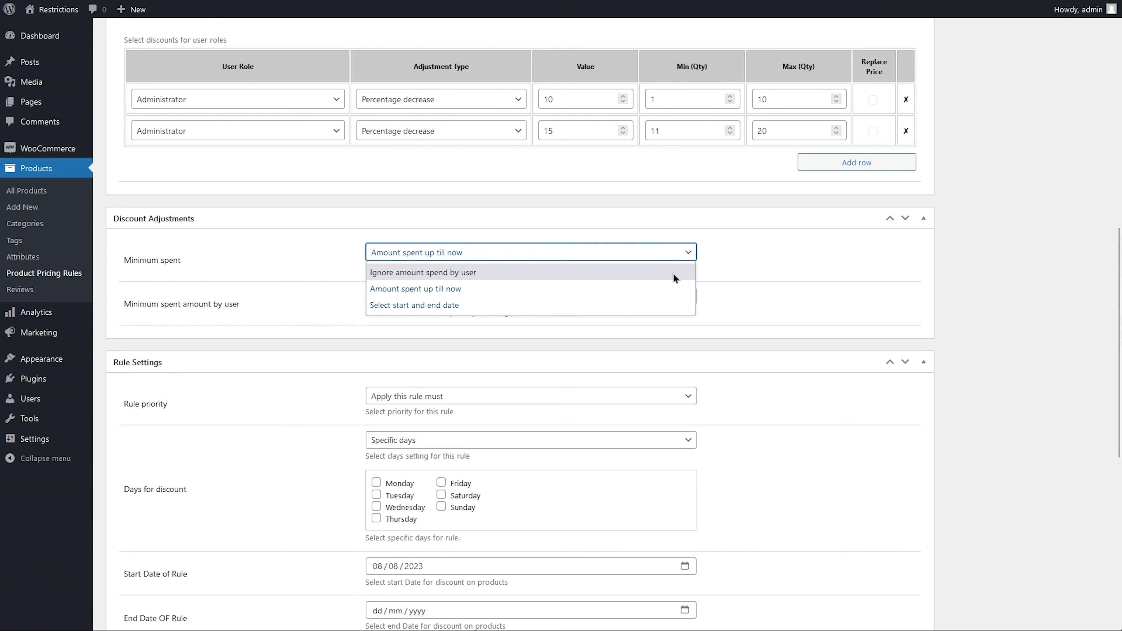
pyautogui.click(673, 273)
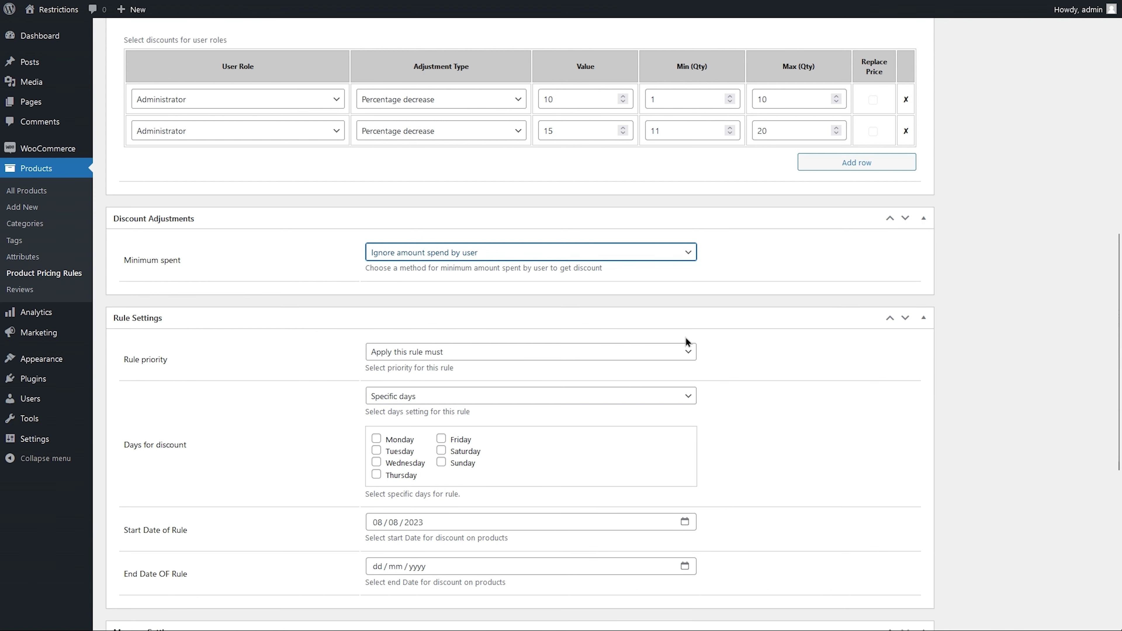
pyautogui.click(688, 353)
pyautogui.click(688, 369)
pyautogui.click(687, 395)
pyautogui.click(686, 415)
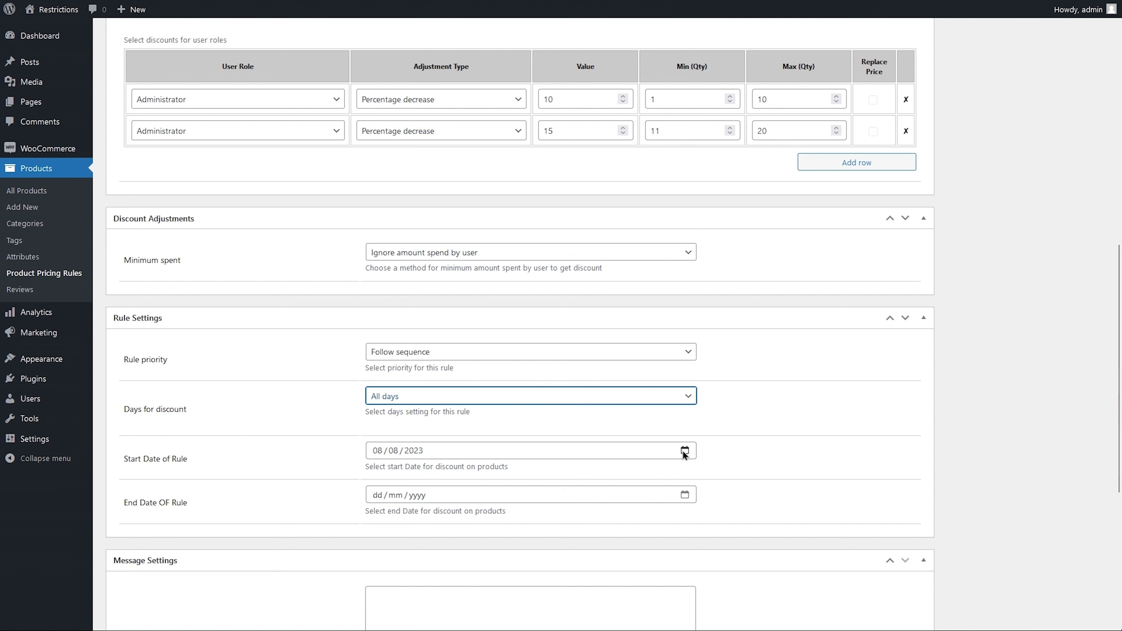
# Set the rule's end date to 31/08/2023 and return to the top.
pyautogui.click(683, 494)
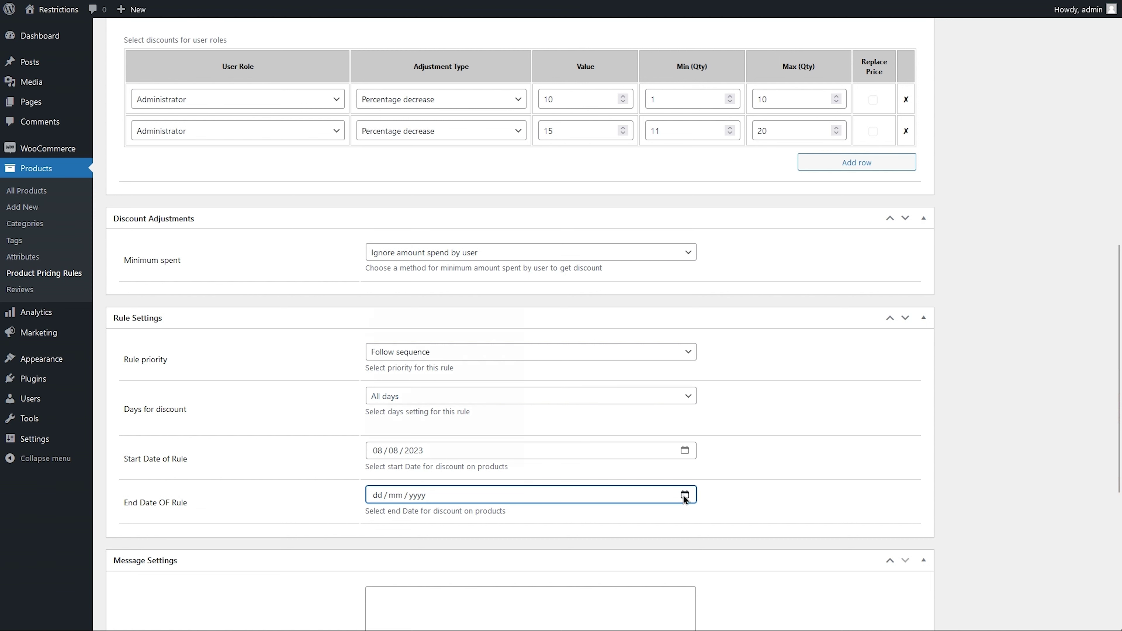
pyautogui.click(464, 429)
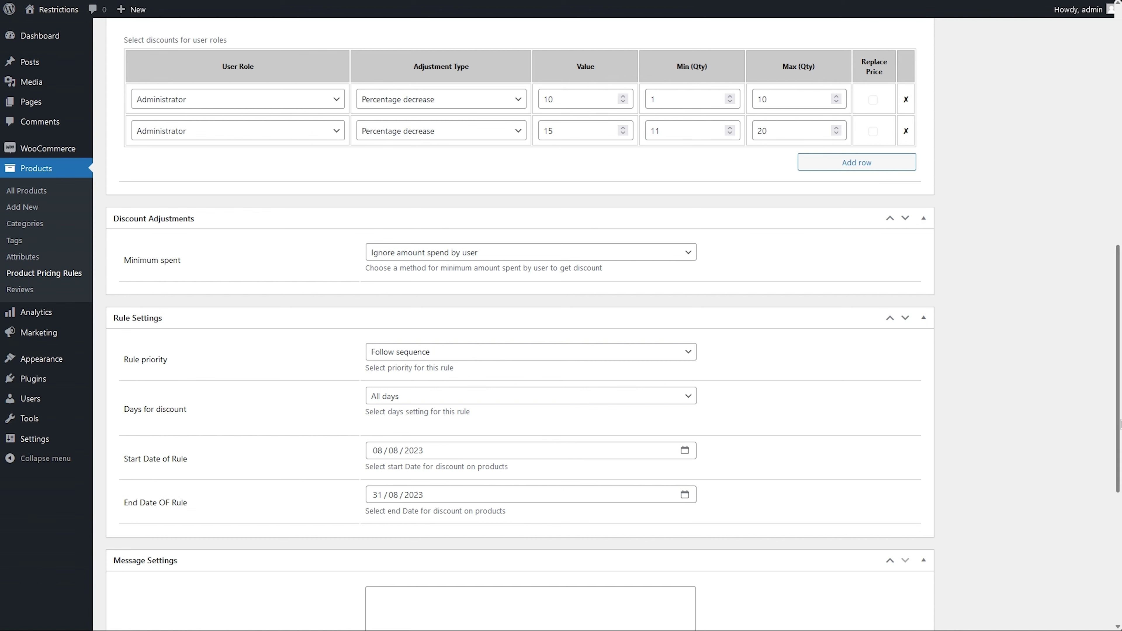
pyautogui.scroll(-2, 1118, 442)
pyautogui.moveTo(1119, 464); pyautogui.dragTo(1119, 553)
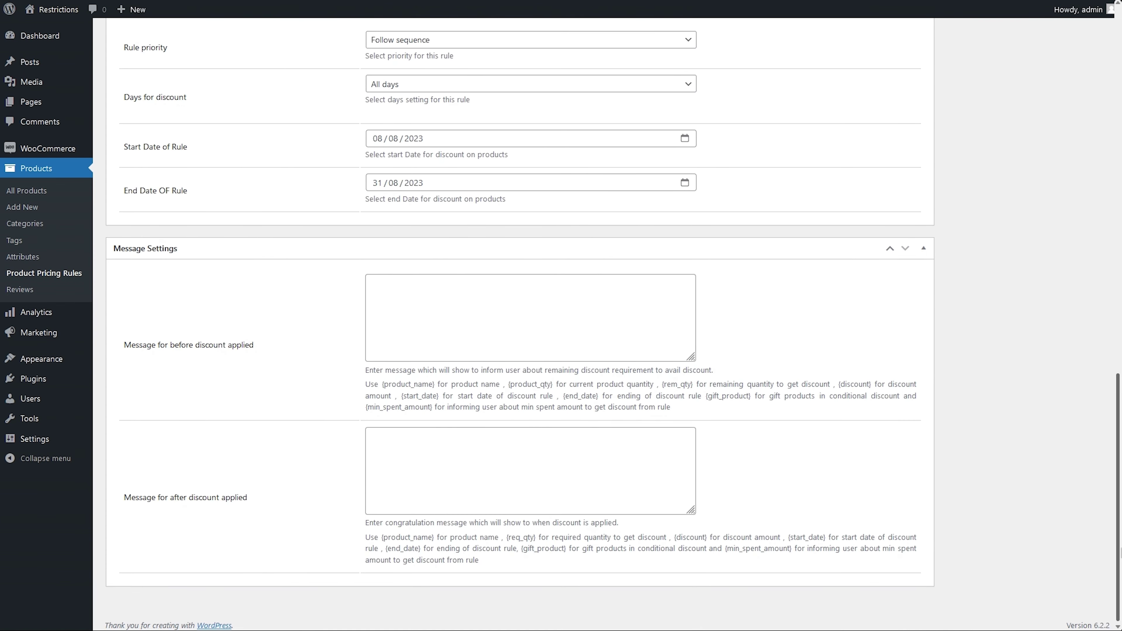
pyautogui.moveTo(1119, 477); pyautogui.dragTo(1119, 110)
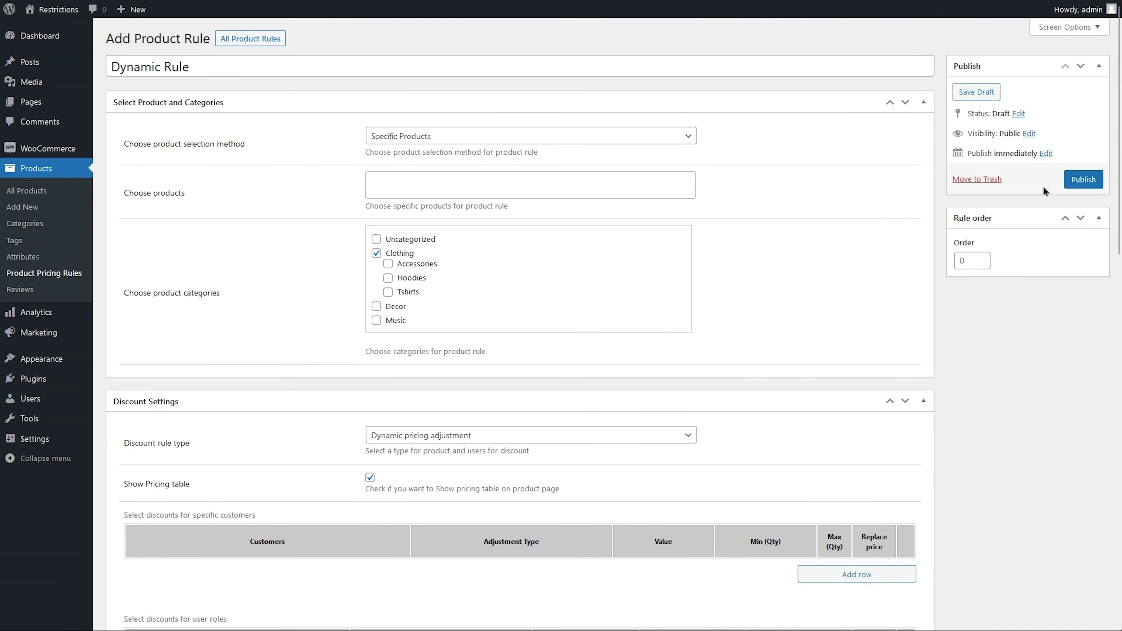
# Set the Dynamic Rule's order to 1 and publish it.
pyautogui.doubleClick(972, 259)
pyautogui.write('1')
pyautogui.click(1095, 180)
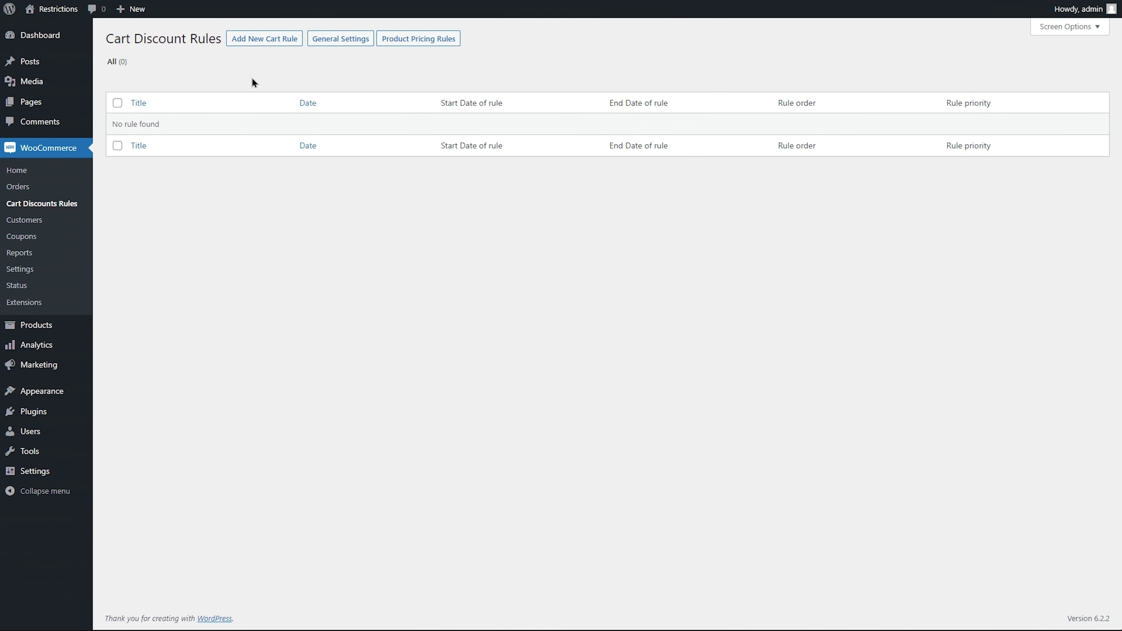
# Create a new cart discount rule titled 'Cart Rule'.
pyautogui.click(258, 40)
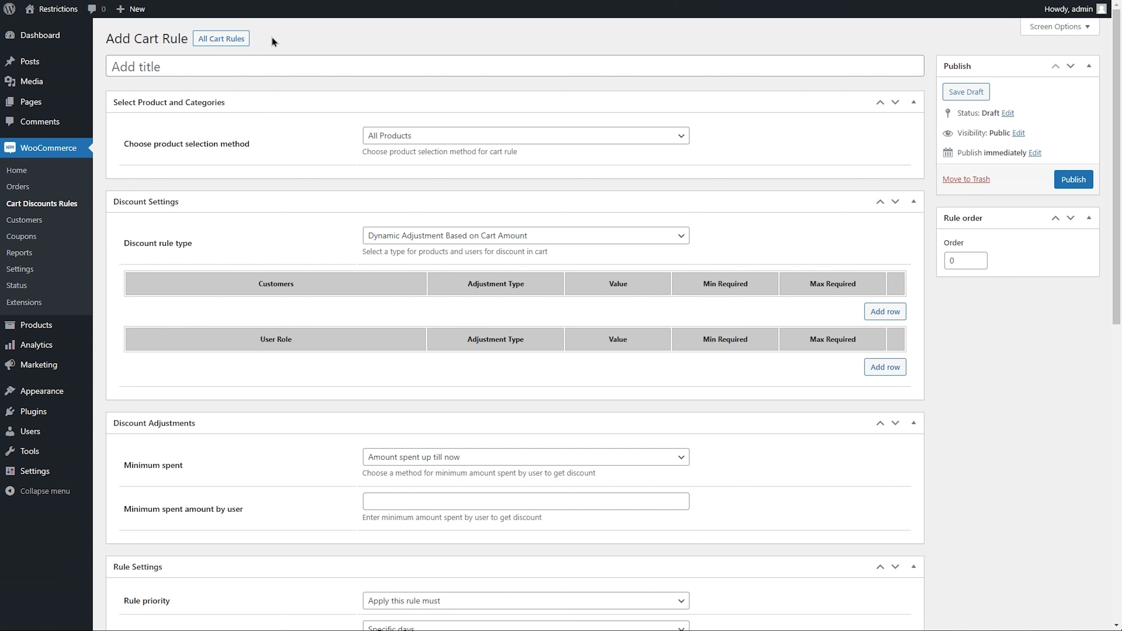
pyautogui.click(259, 66)
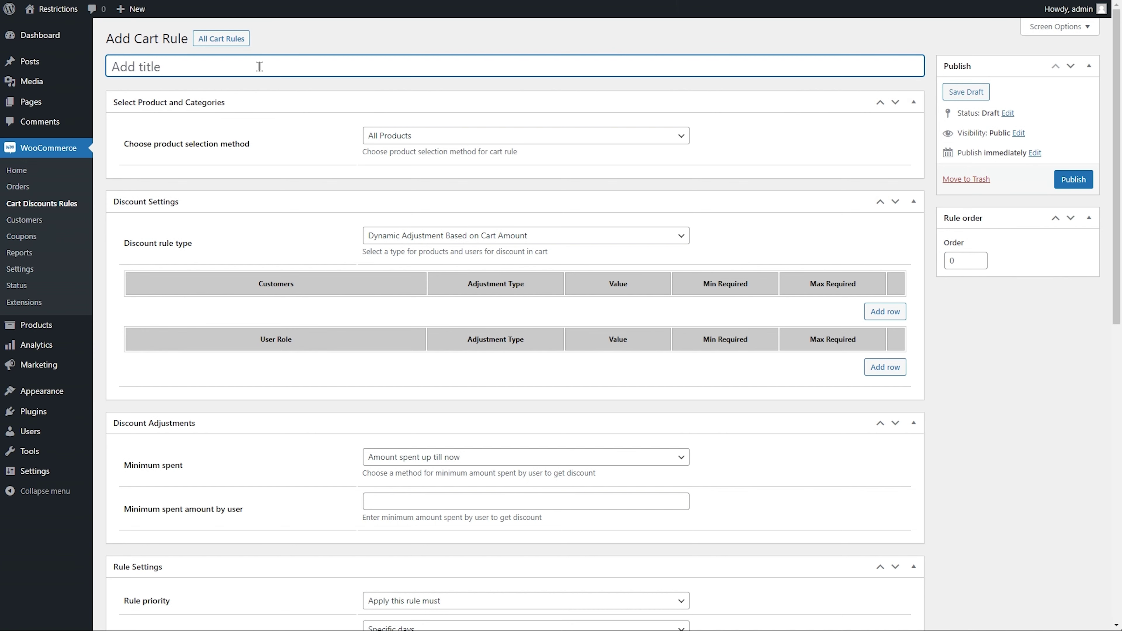
pyautogui.write('Cart Rule')
# Target Specific Products in the Music category with Dynamic Adjustment Based on Cart Quantity.
pyautogui.click(465, 139)
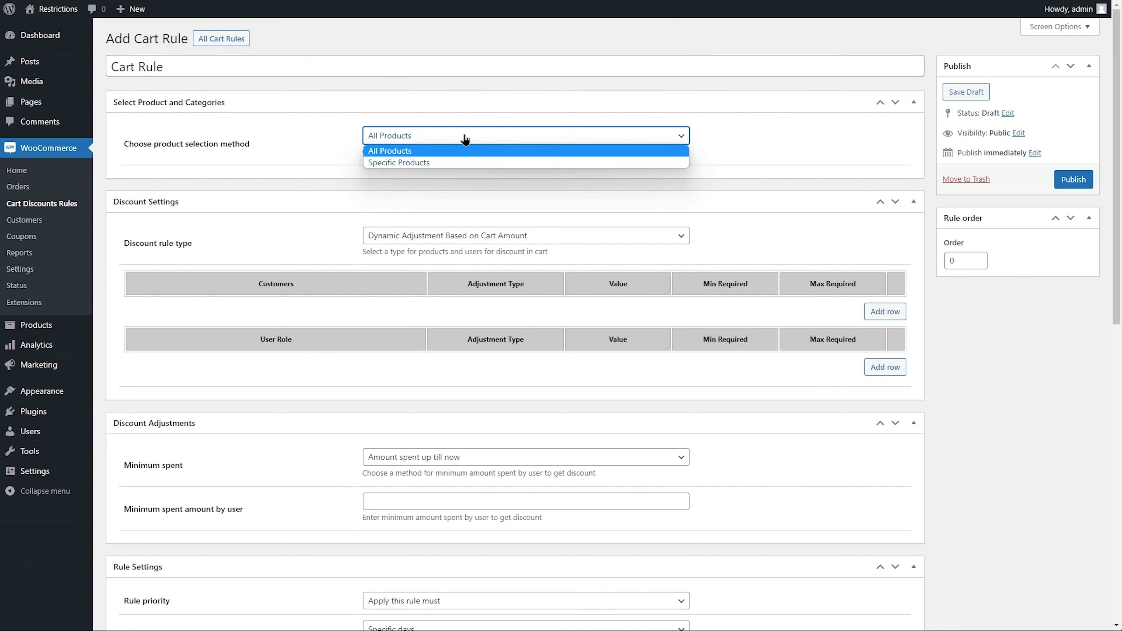
pyautogui.click(462, 163)
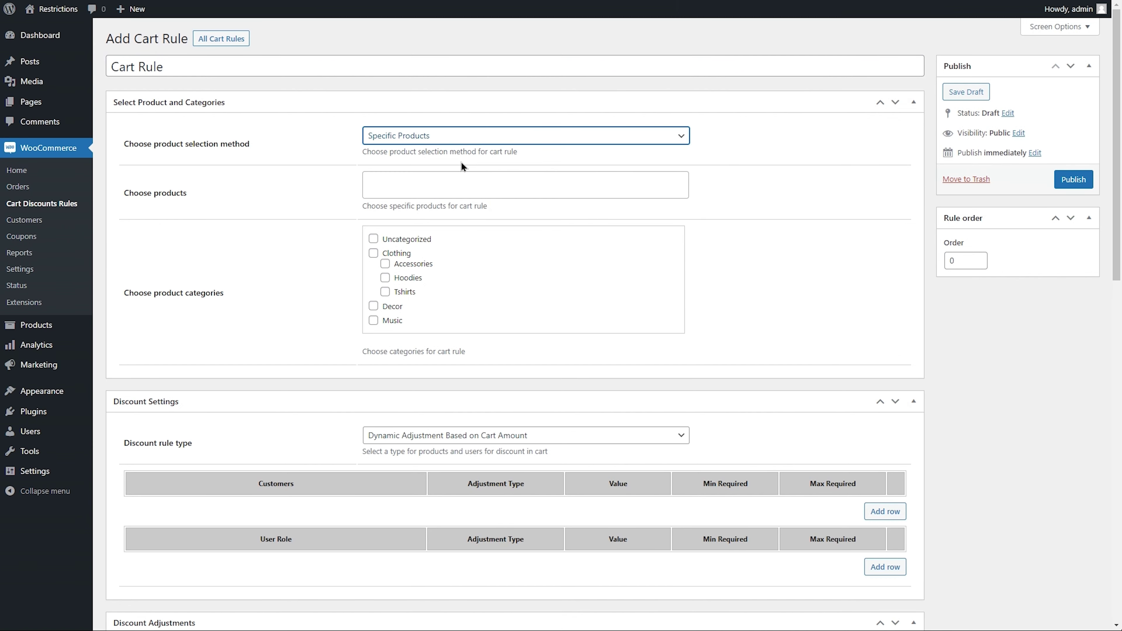
pyautogui.click(373, 321)
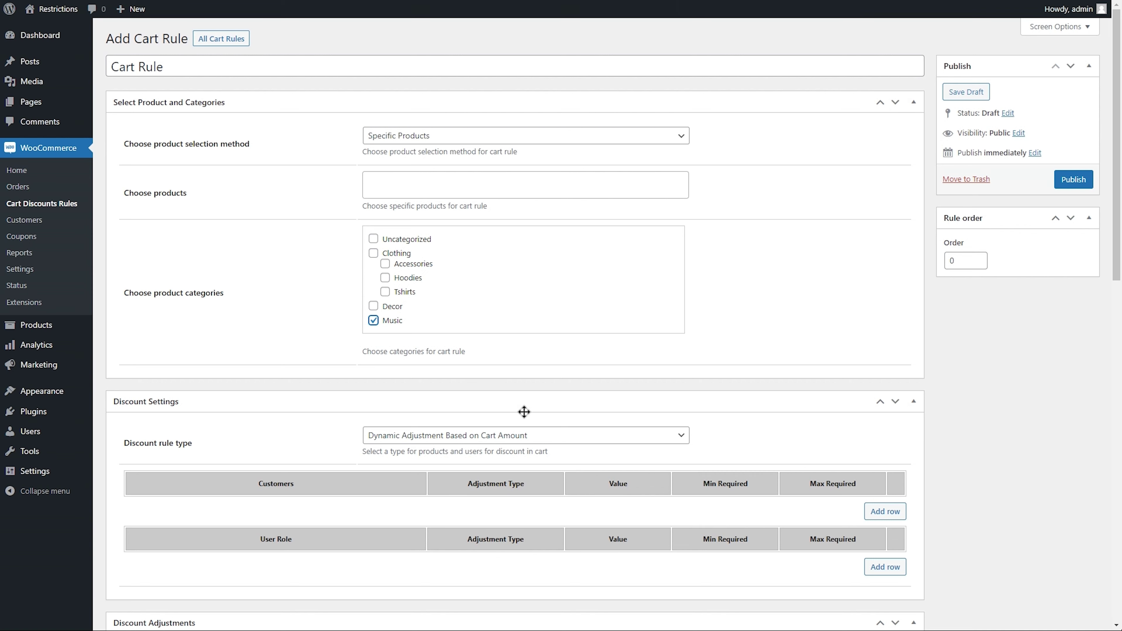
pyautogui.click(555, 437)
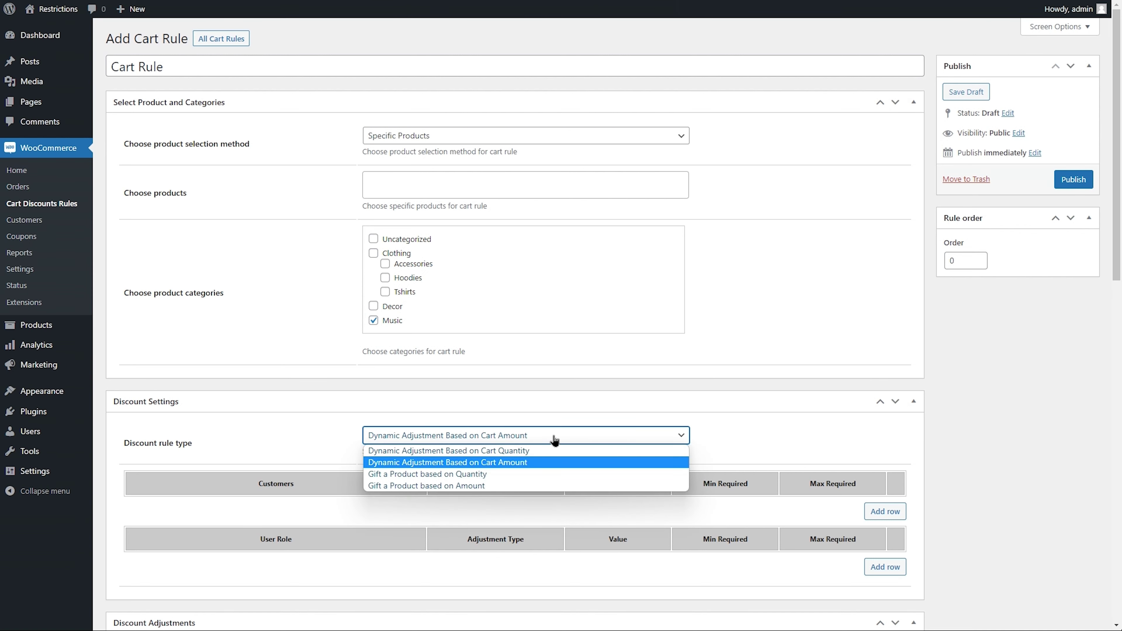
pyautogui.click(553, 451)
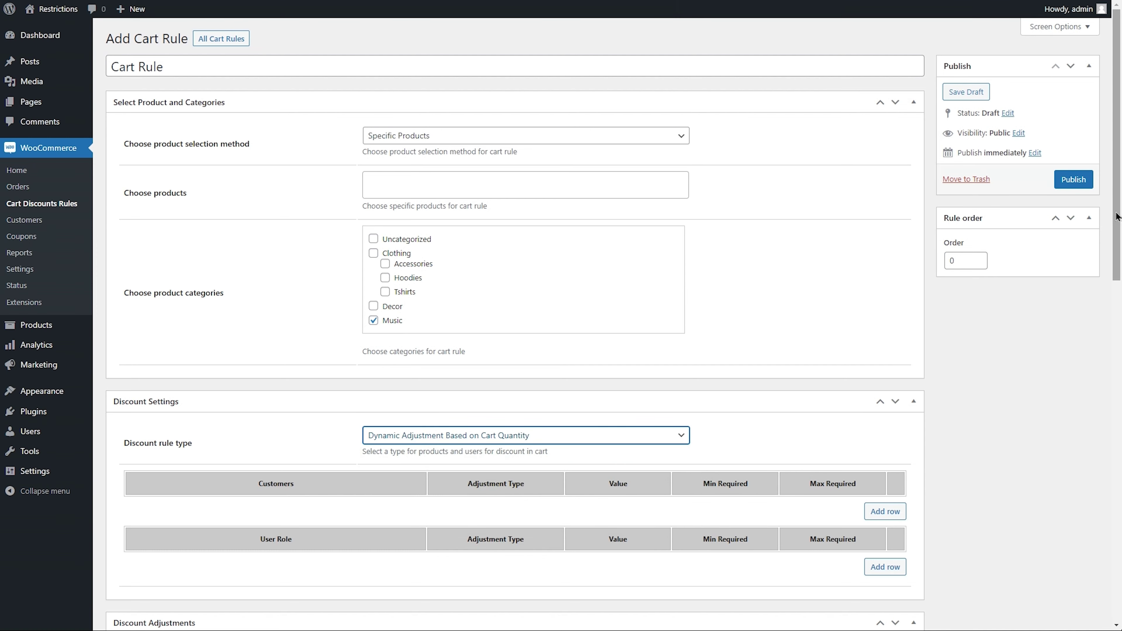
# Add a Percentage decrease row giving 10% off for 5–10 items.
pyautogui.scroll(-1, 1115, 220)
pyautogui.moveTo(1115, 219); pyautogui.dragTo(1115, 326)
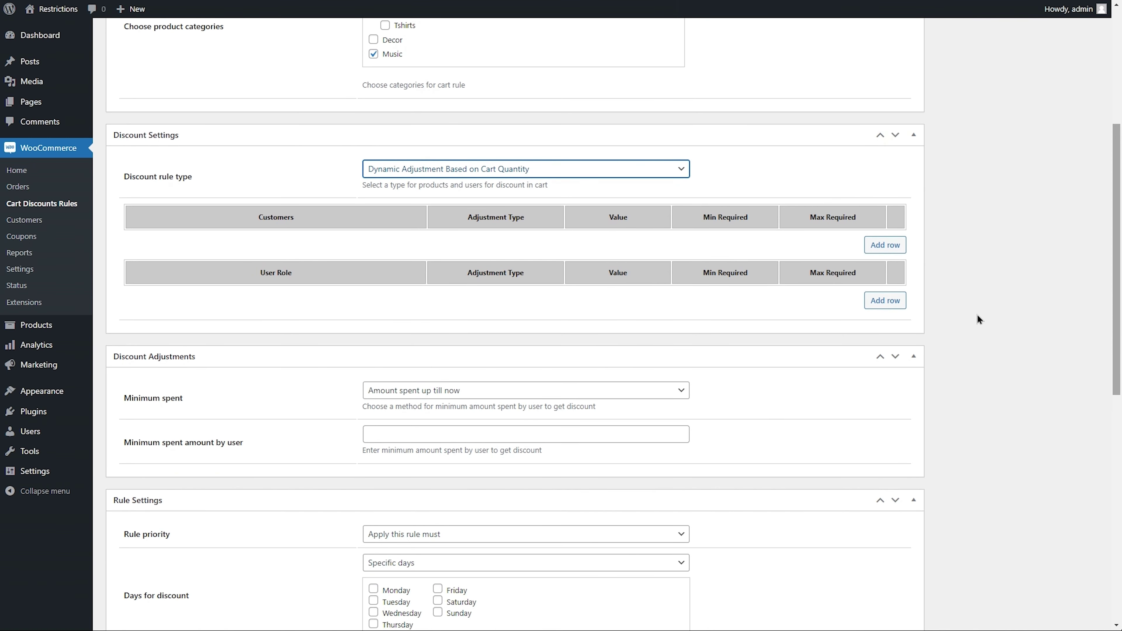
pyautogui.click(390, 243)
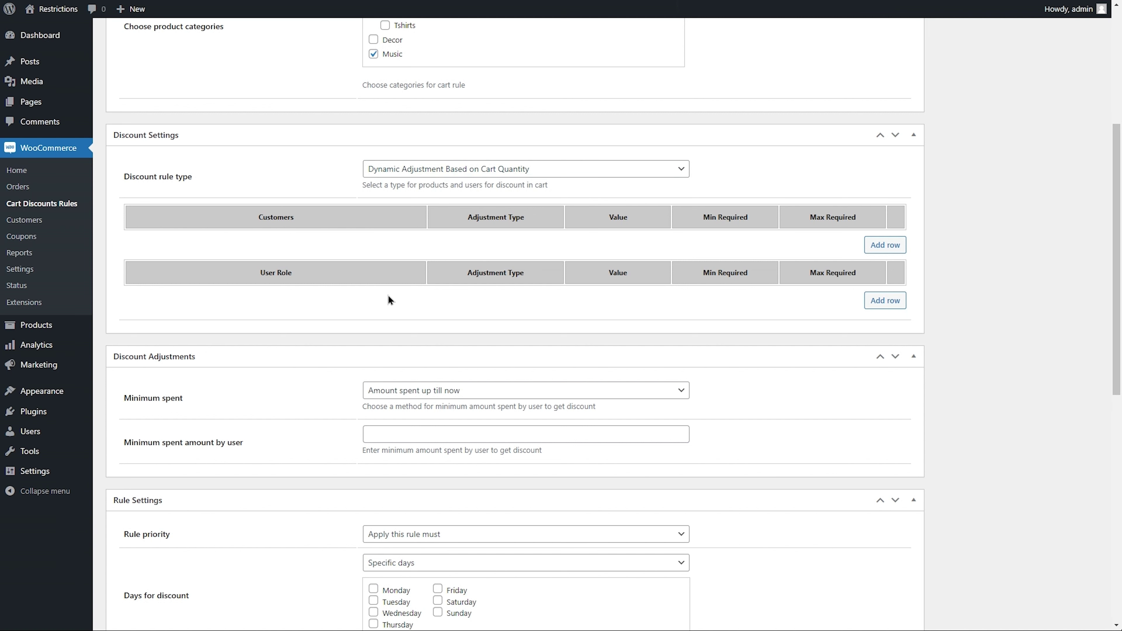
pyautogui.click(885, 300)
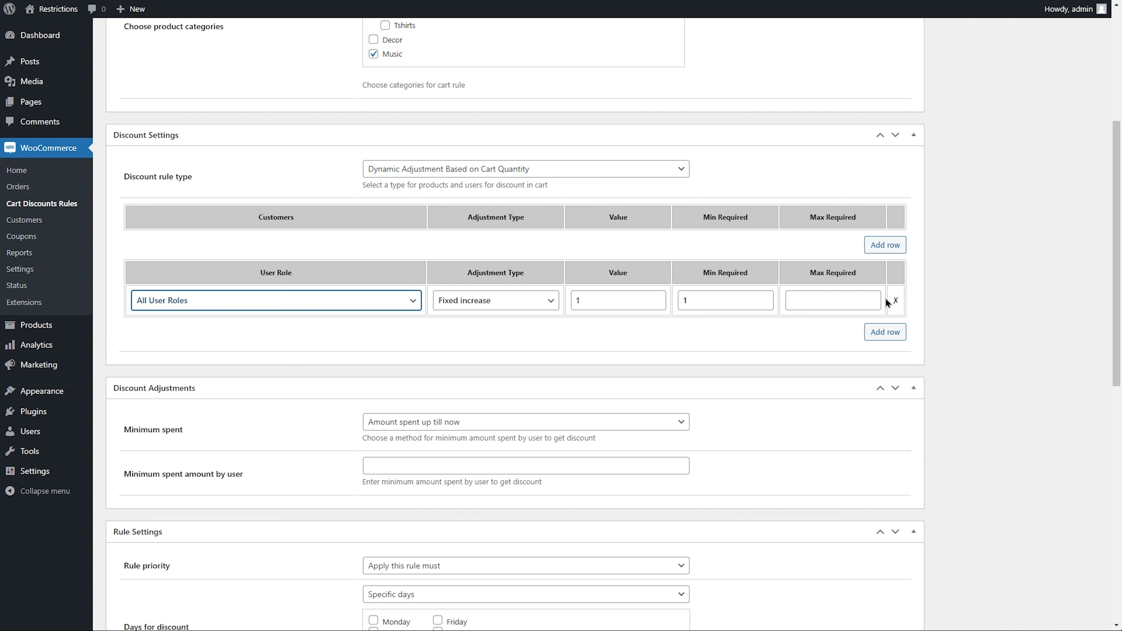
pyautogui.click(551, 301)
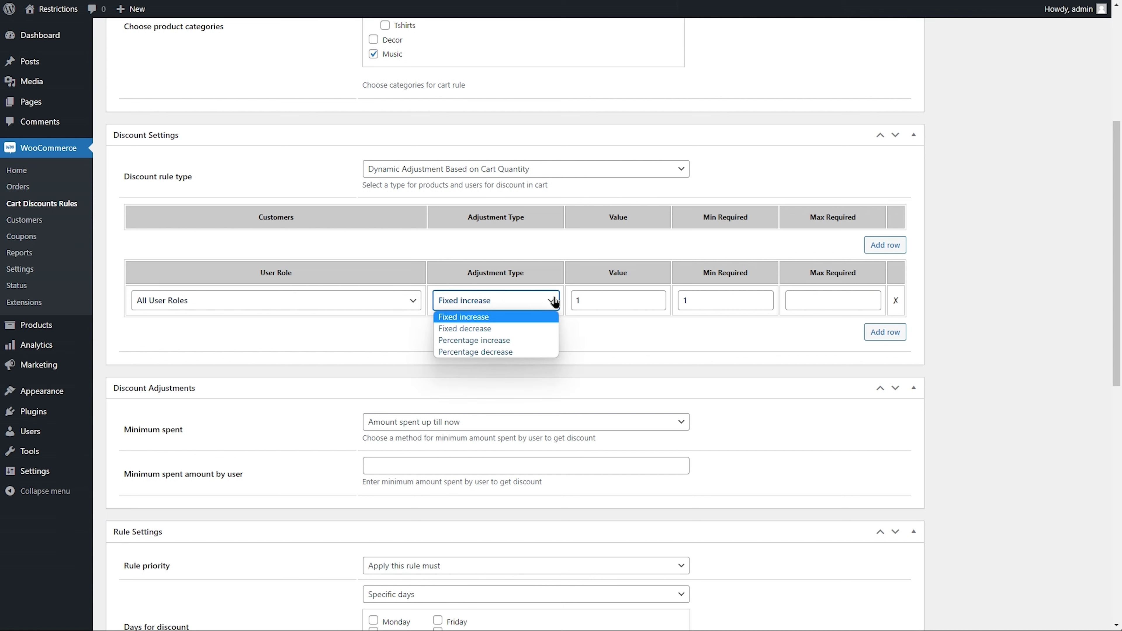
pyautogui.click(553, 351)
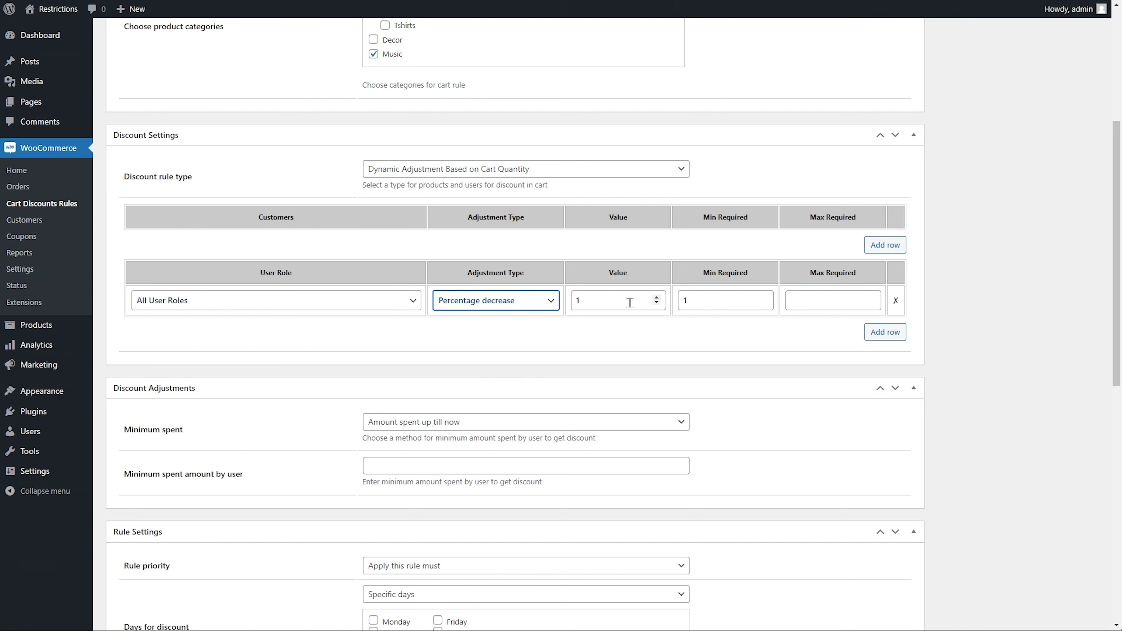
pyautogui.click(639, 301)
pyautogui.write('0')
pyautogui.doubleClick(733, 300)
pyautogui.write('5')
pyautogui.click(838, 300)
pyautogui.write('10')
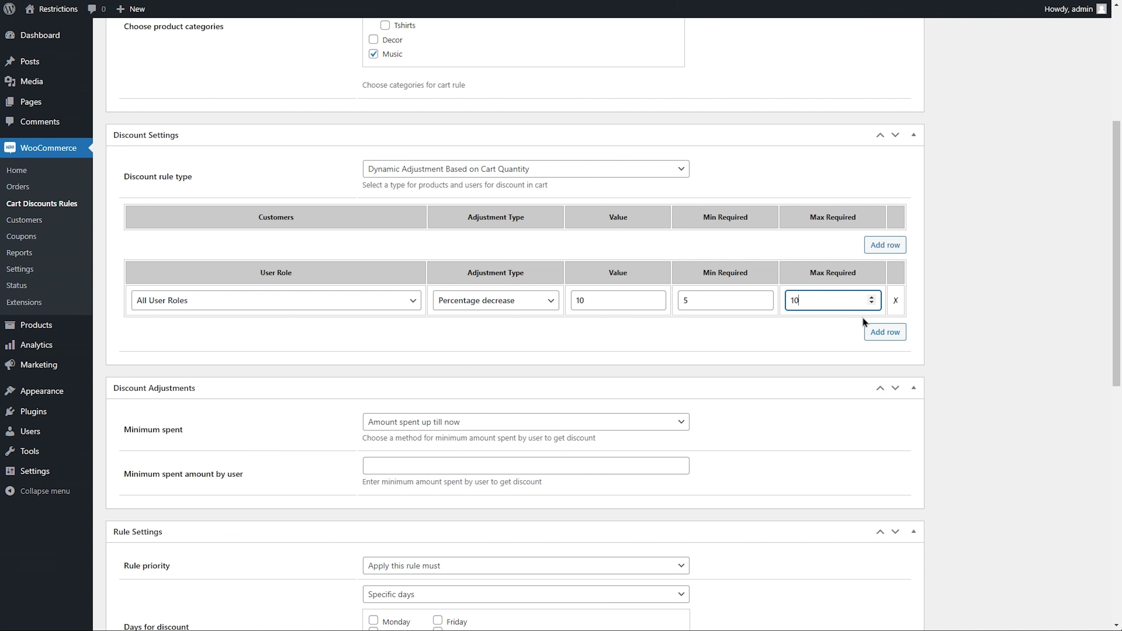
# Add a second row giving 20% off for 11–30 items.
pyautogui.click(882, 336)
pyautogui.doubleClick(654, 331)
pyautogui.write('20')
pyautogui.click(737, 332)
pyautogui.write('11')
pyautogui.click(847, 331)
pyautogui.write('30')
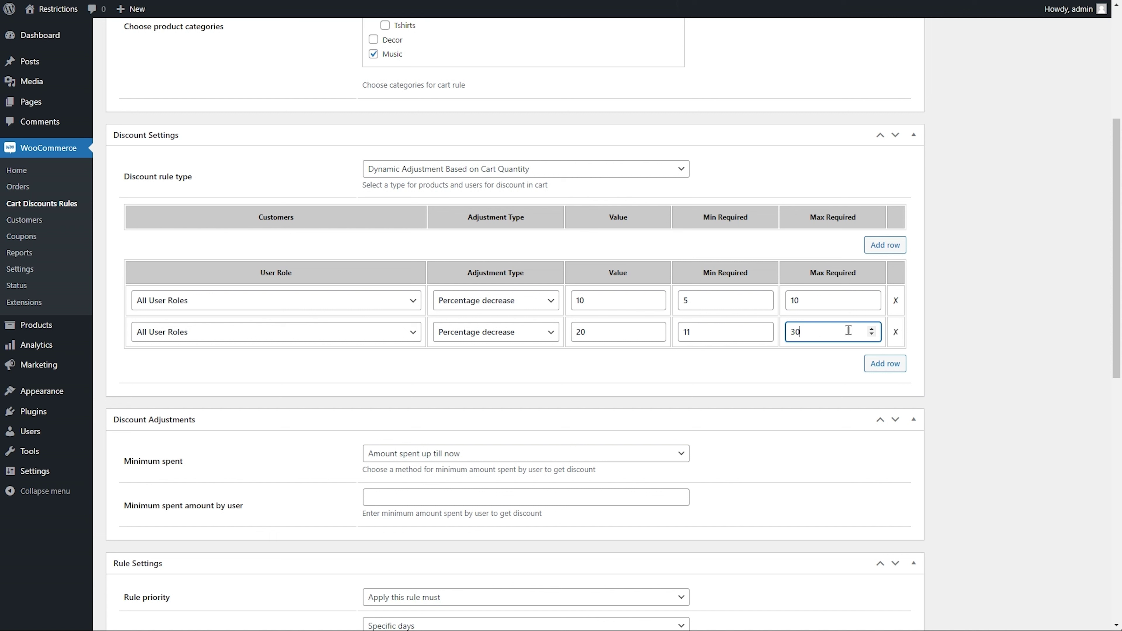
# Set Minimum spent to ignore the amount spent by the user.
pyautogui.click(683, 454)
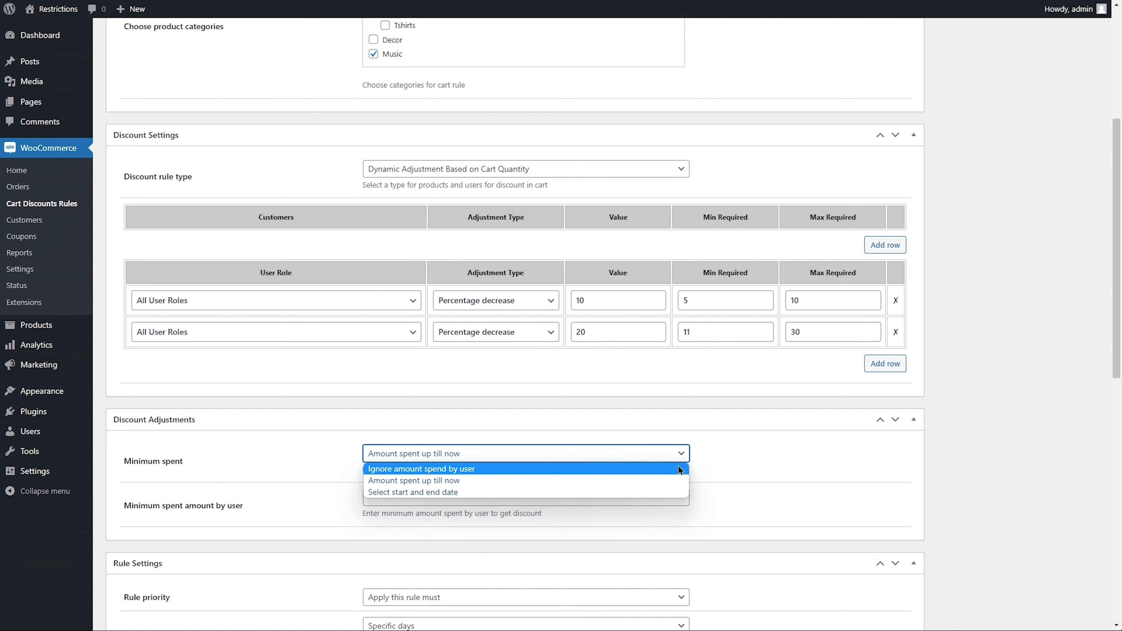
pyautogui.click(679, 468)
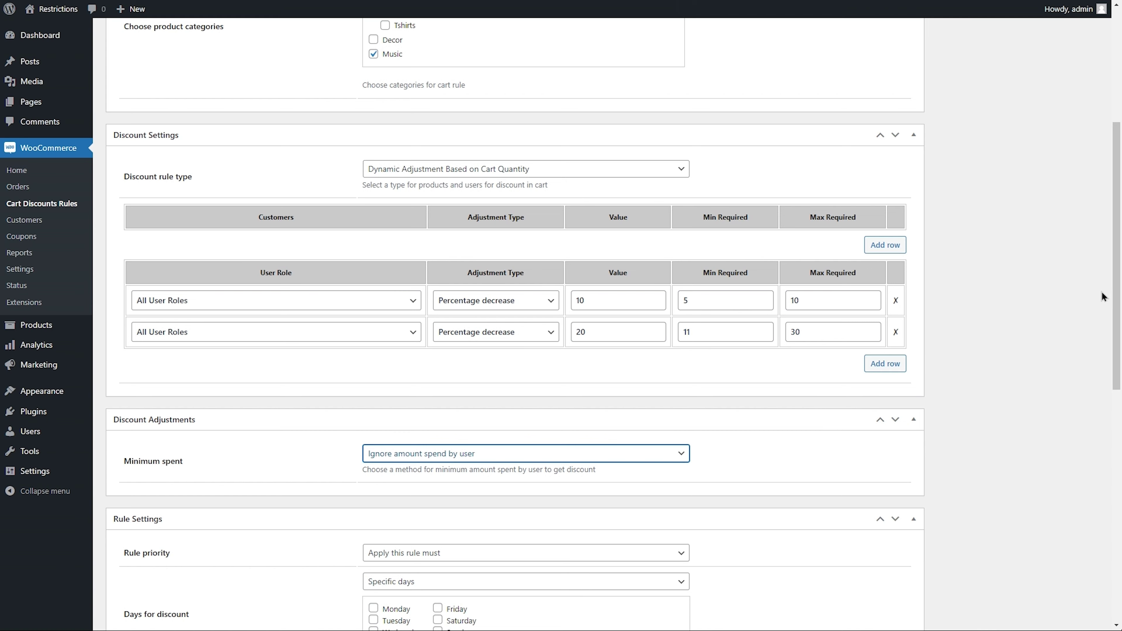
pyautogui.scroll(-7, 1101, 292)
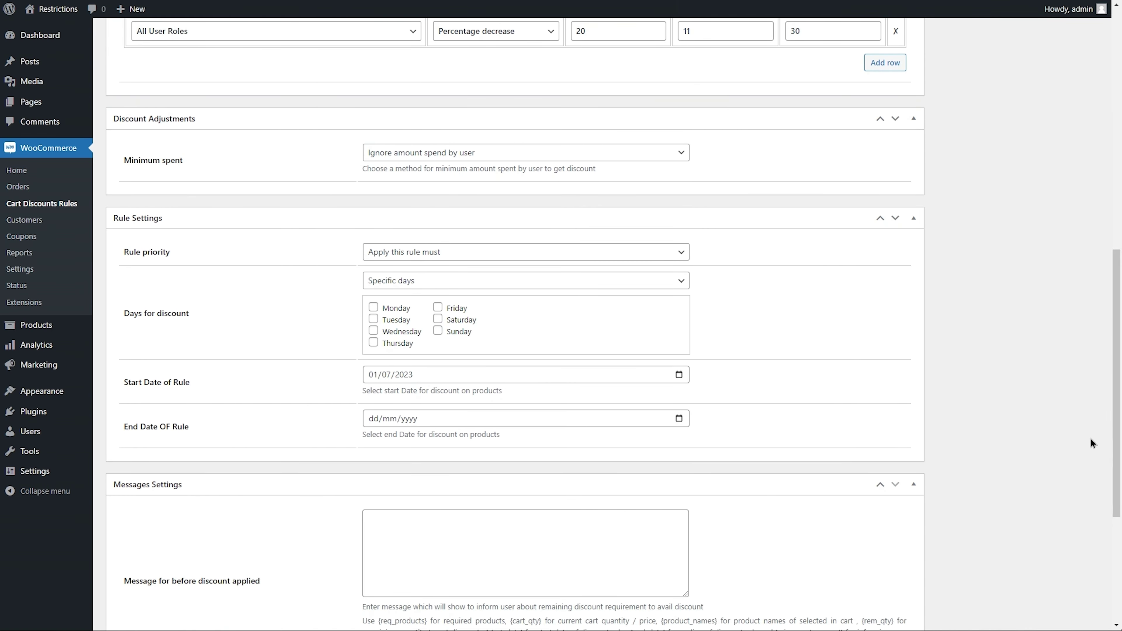
# Set Rule priority to Follow sequence and Days for discount to All days.
pyautogui.click(679, 255)
pyautogui.click(674, 266)
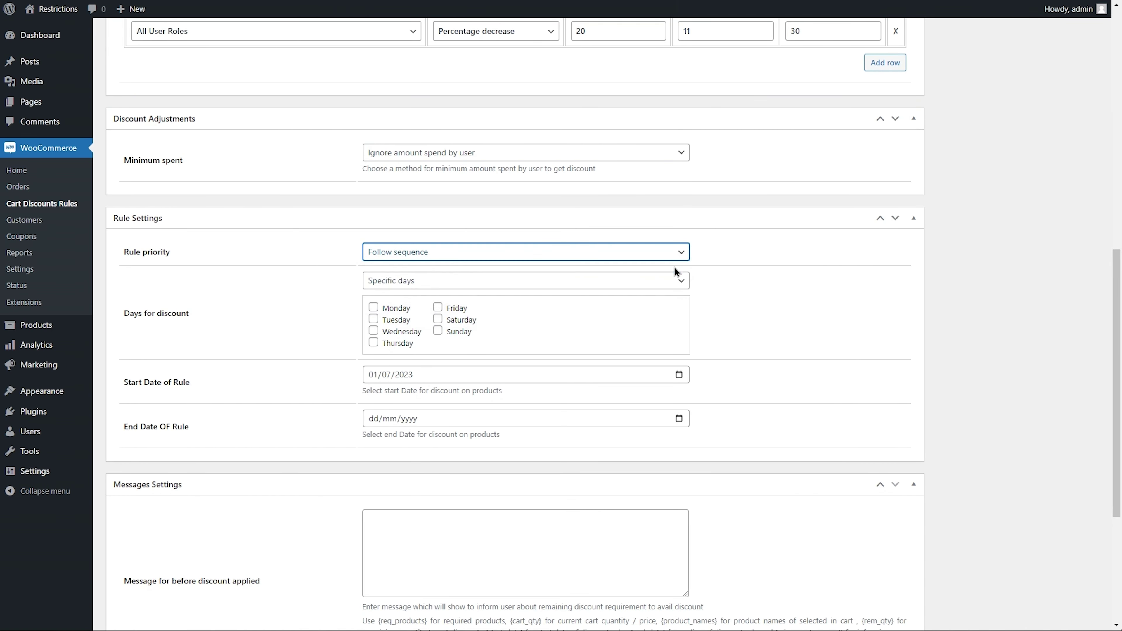
pyautogui.click(664, 281)
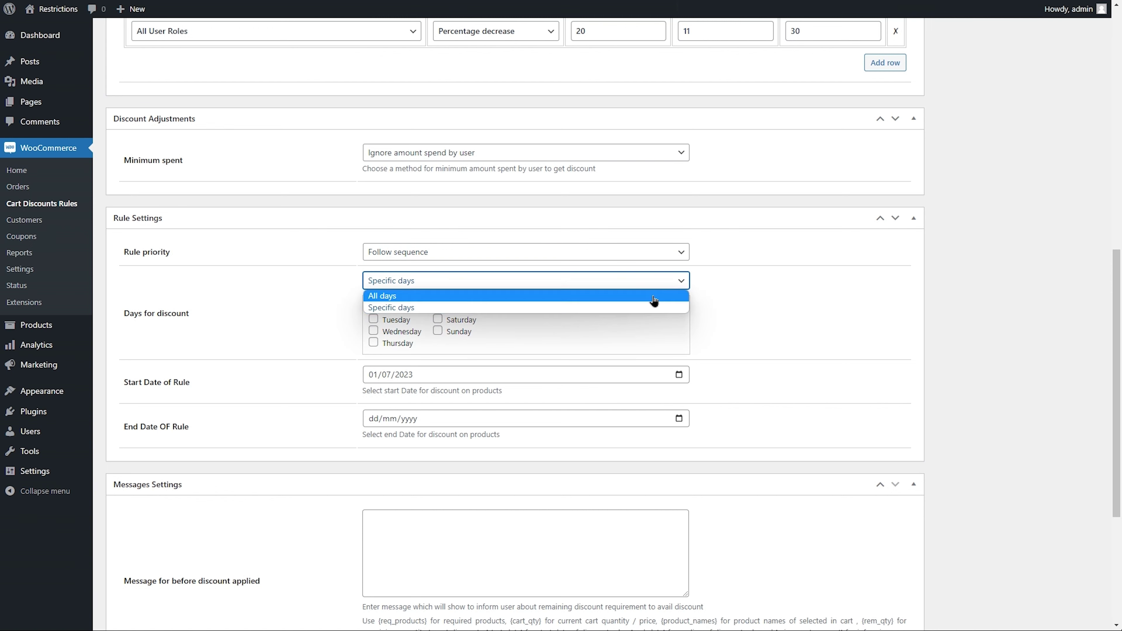
pyautogui.click(653, 296)
# Schedule the cart rule from 3 July 2023 to 10 July 2023.
pyautogui.click(679, 311)
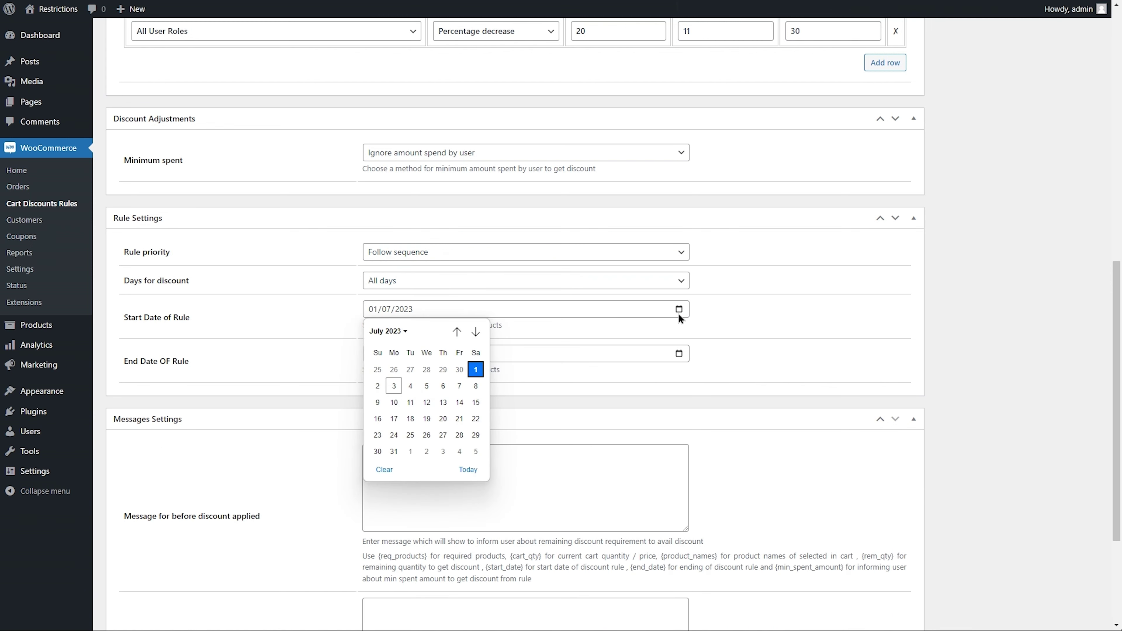
pyautogui.click(398, 387)
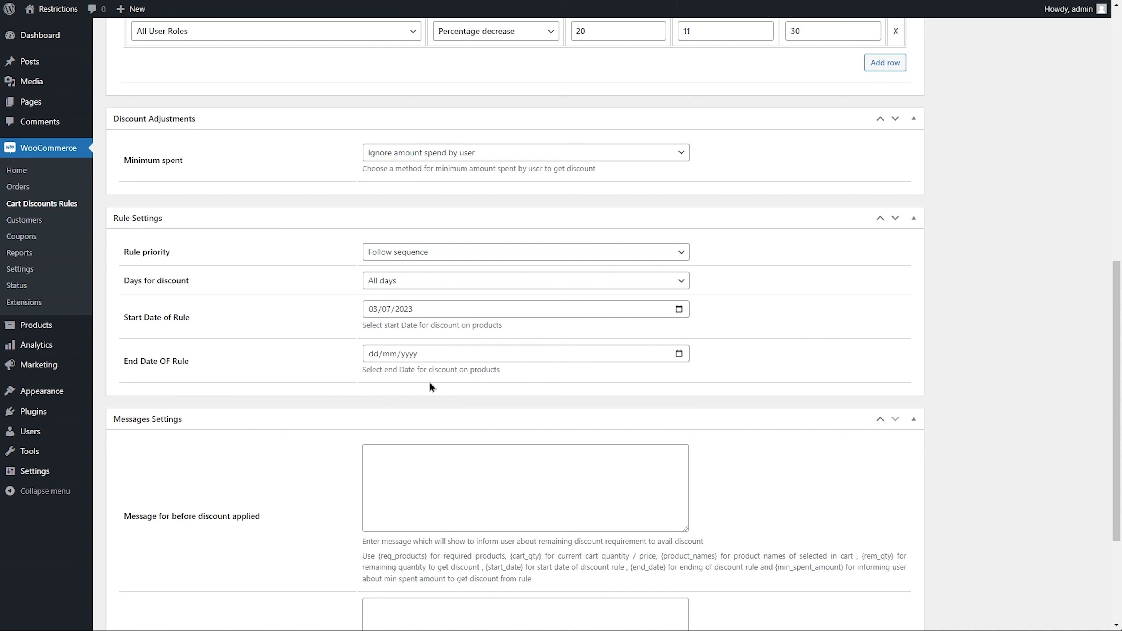
pyautogui.click(678, 355)
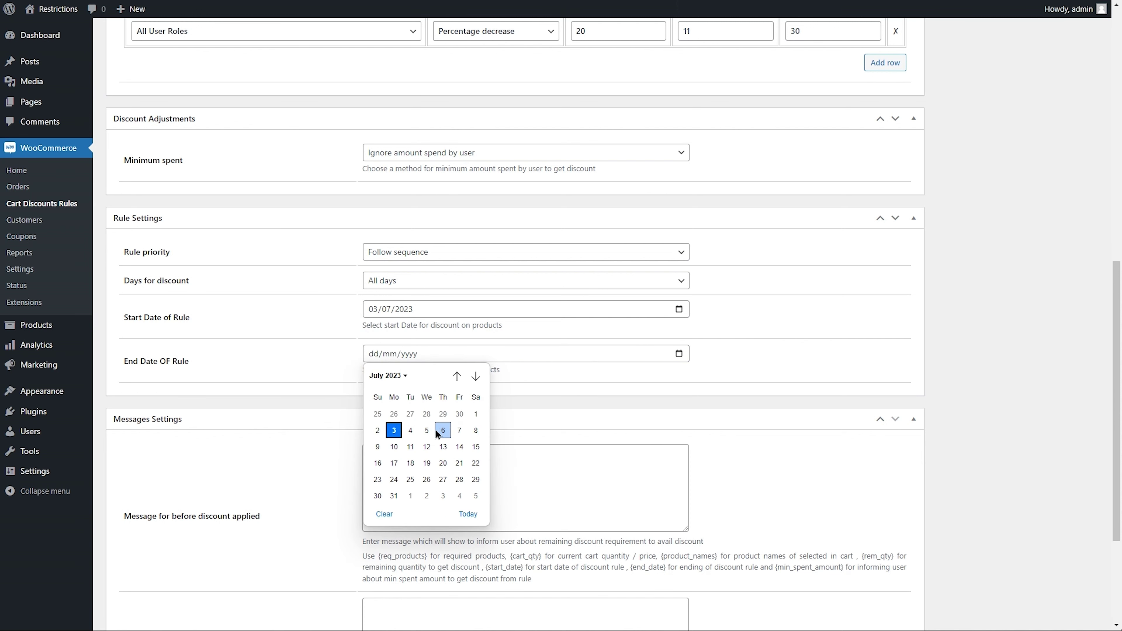
pyautogui.click(396, 448)
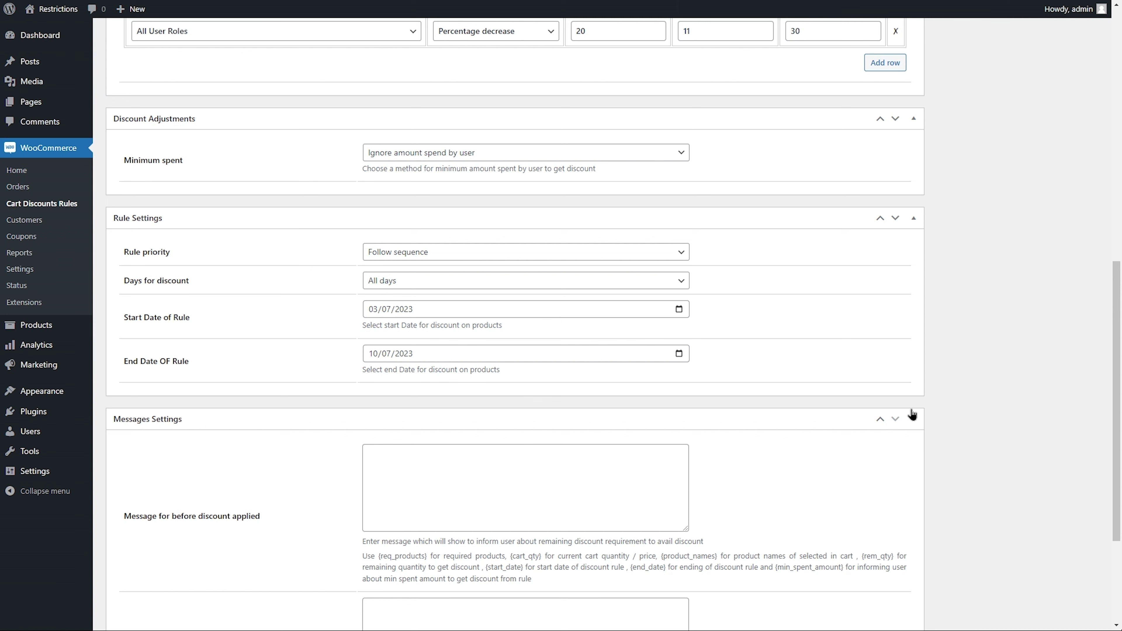
pyautogui.moveTo(1118, 382); pyautogui.dragTo(1118, 471)
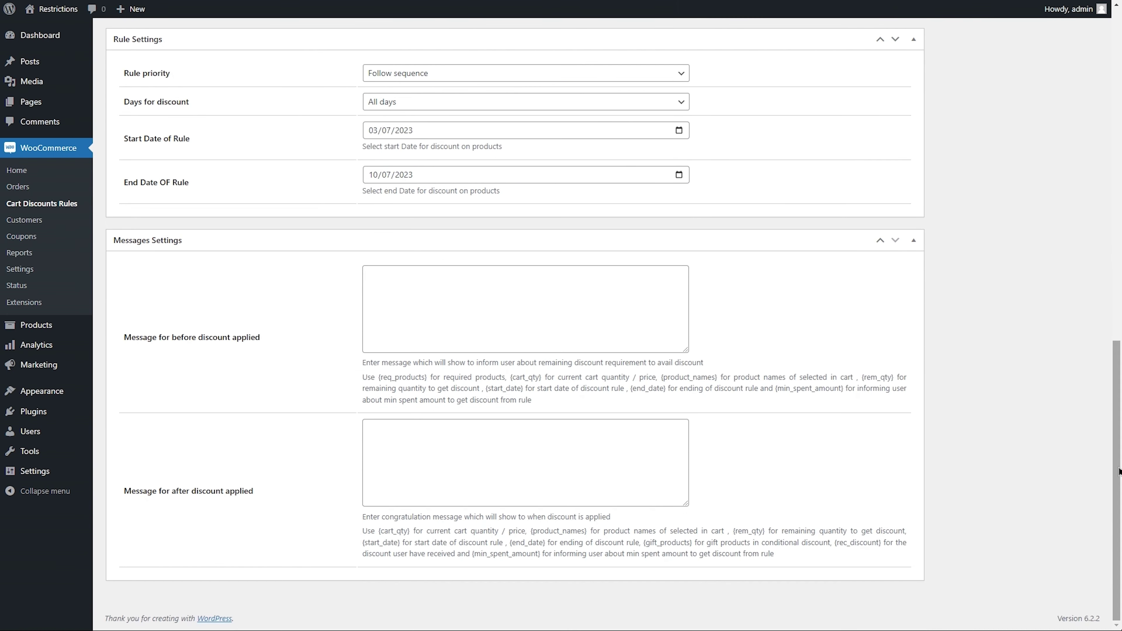
# Paste the before-discount and after-discount congratulation messages.
pyautogui.click(604, 278)
pyautogui.write('Get 10% off when you purchase 5 products!')
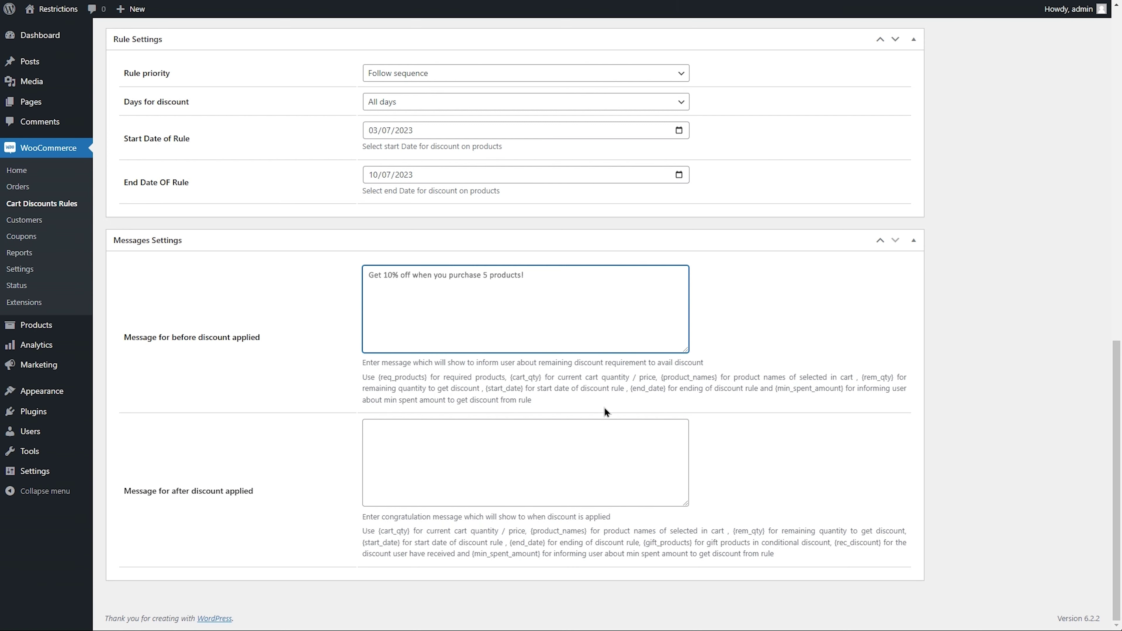
pyautogui.click(604, 432)
pyautogui.write('Conragulation! 10% discount has been applied to your cart')
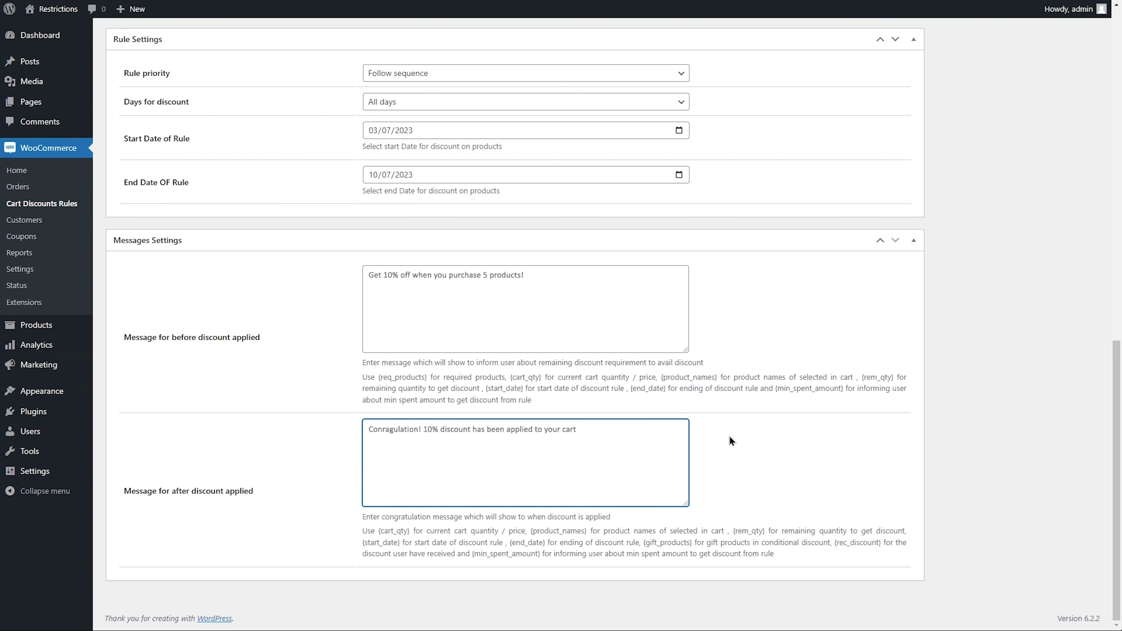
# Set the cart rule's order to 1 and publish it.
pyautogui.click(1118, 487)
pyautogui.moveTo(1118, 487); pyautogui.dragTo(1118, 164)
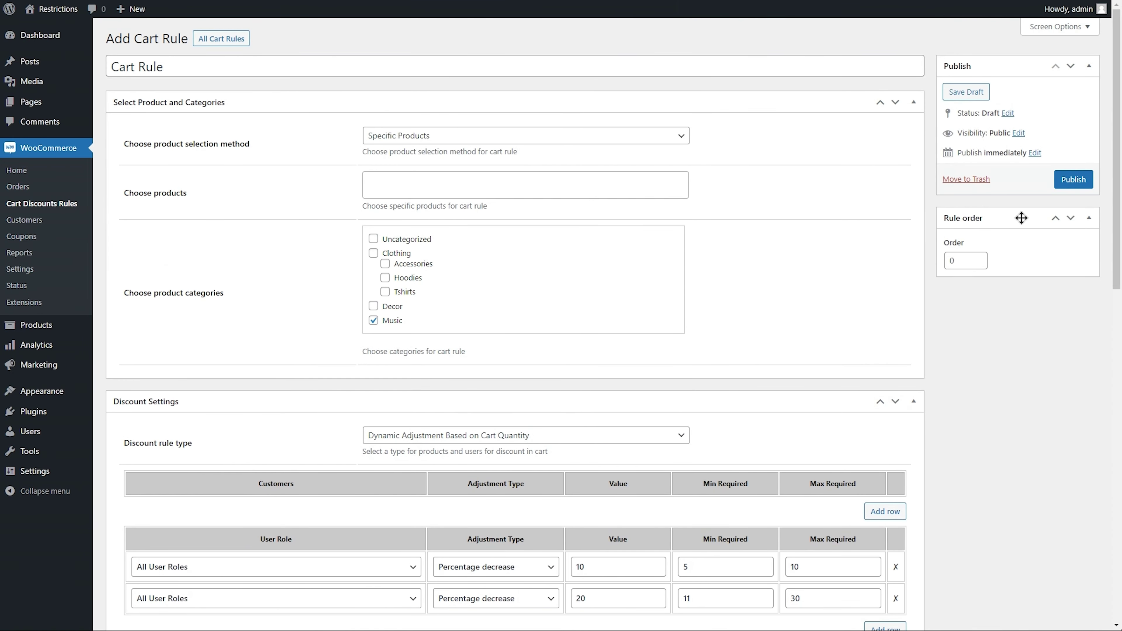
pyautogui.doubleClick(965, 261)
pyautogui.write('1')
pyautogui.click(1074, 179)
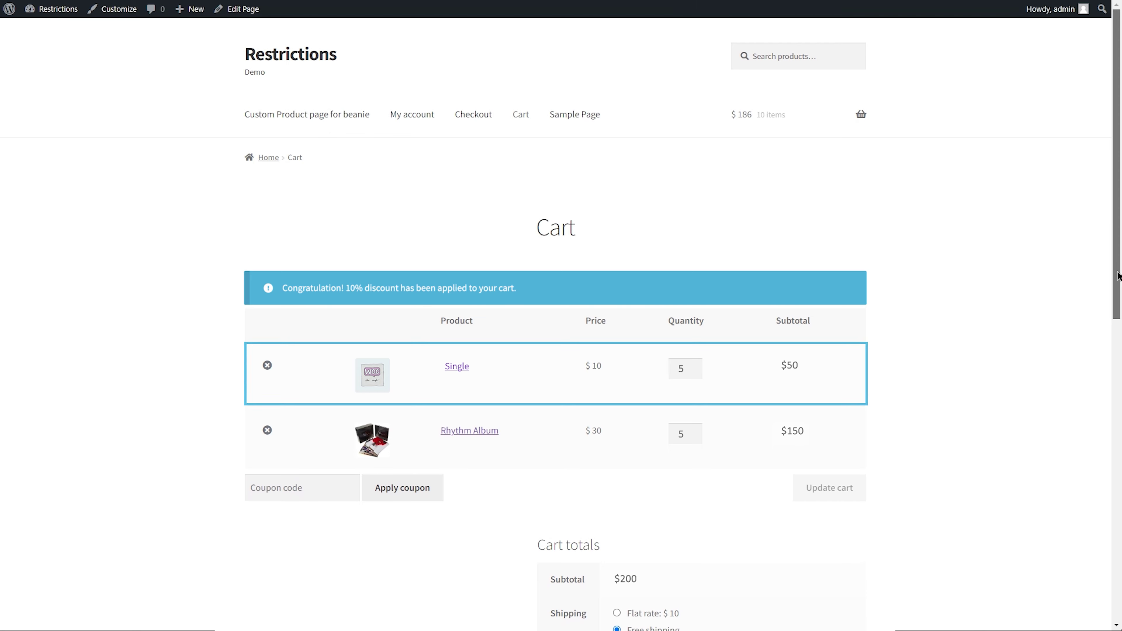
# Scroll the storefront cart to check the 10% discount and totals.
pyautogui.moveTo(1117, 276); pyautogui.dragTo(1117, 425)
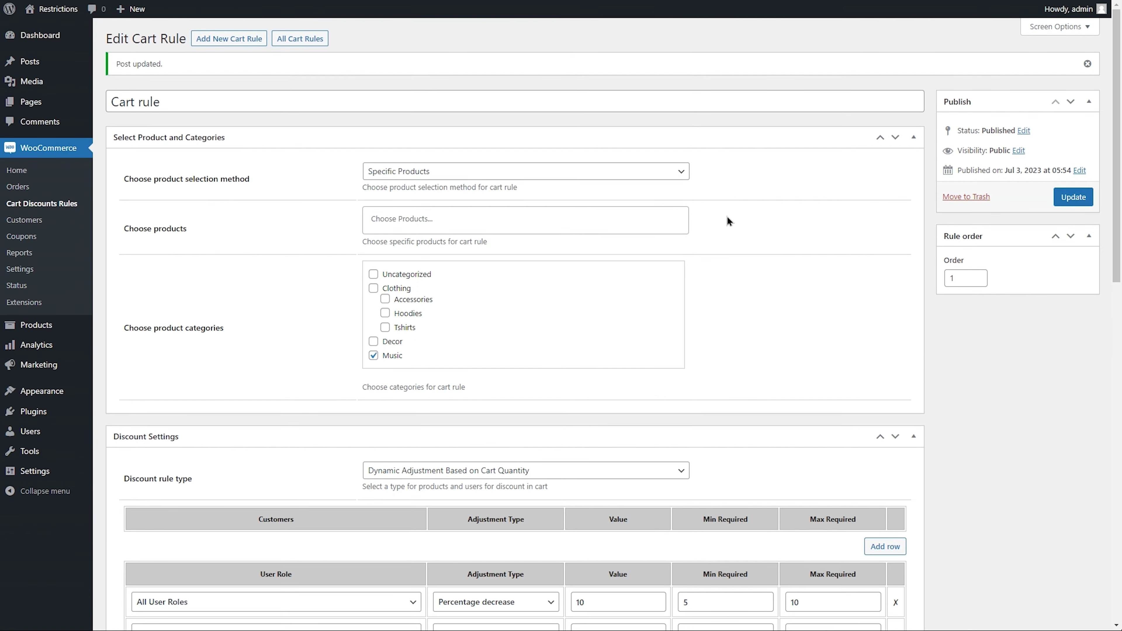
# Switch Cart Rule's product selection to All Products and update it.
pyautogui.click(656, 172)
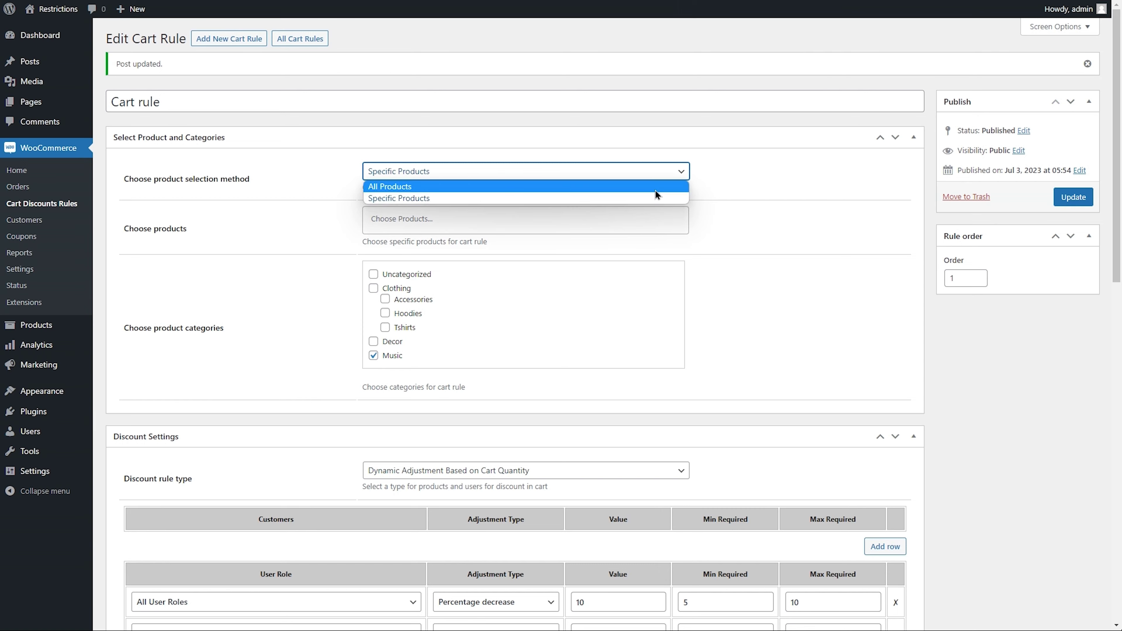
pyautogui.click(655, 190)
pyautogui.click(1071, 197)
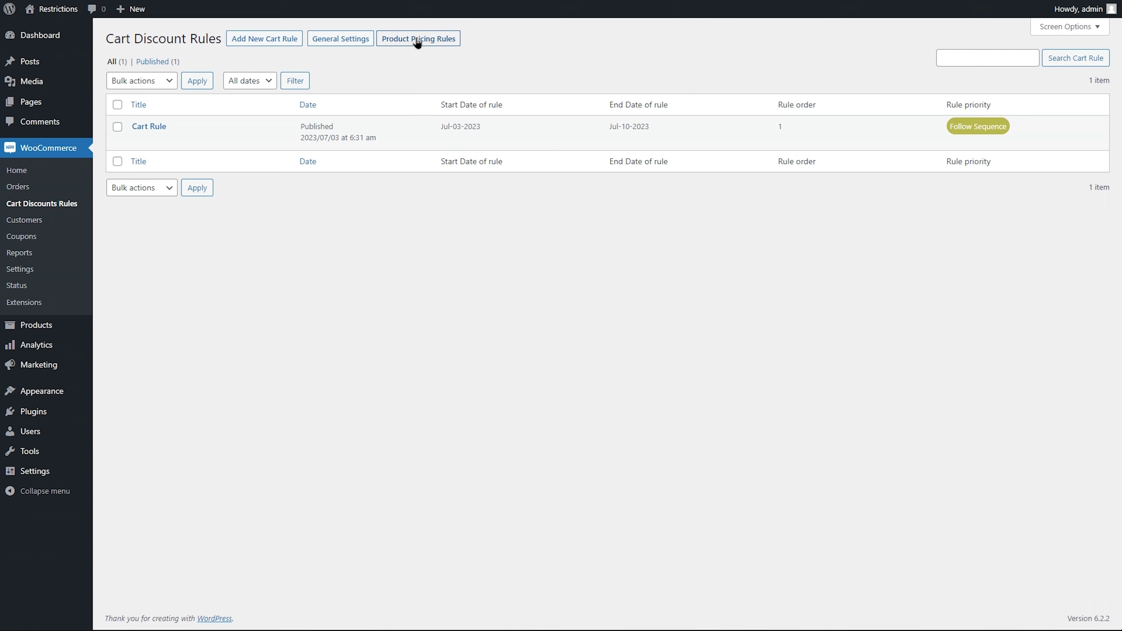
# Create a new cart rule titled 'Gift Rule'.
pyautogui.click(271, 44)
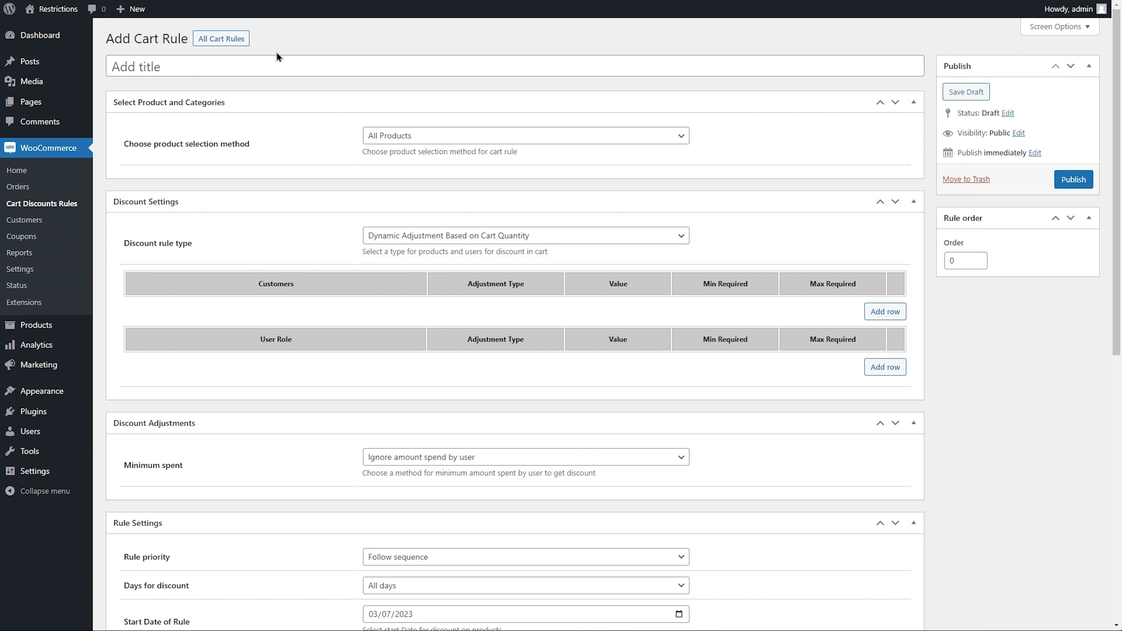
pyautogui.click(284, 65)
pyautogui.write('Gift Rule')
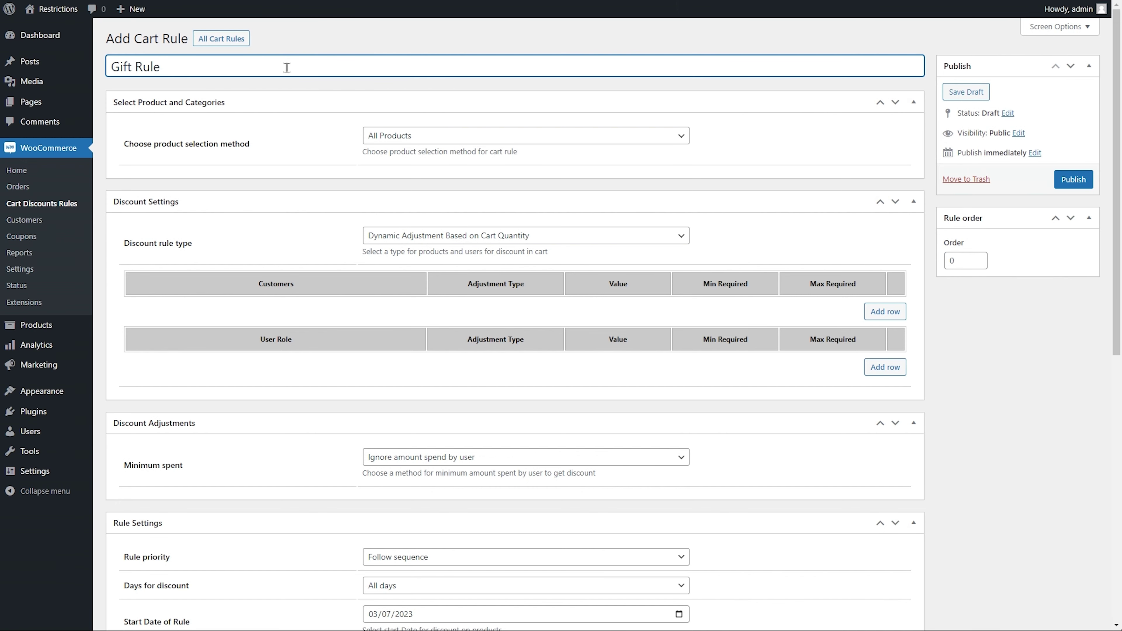
# Limit the rule to Specific Products in the Tshirts category, with discount type Gift a Product based on Quantity.
pyautogui.click(465, 138)
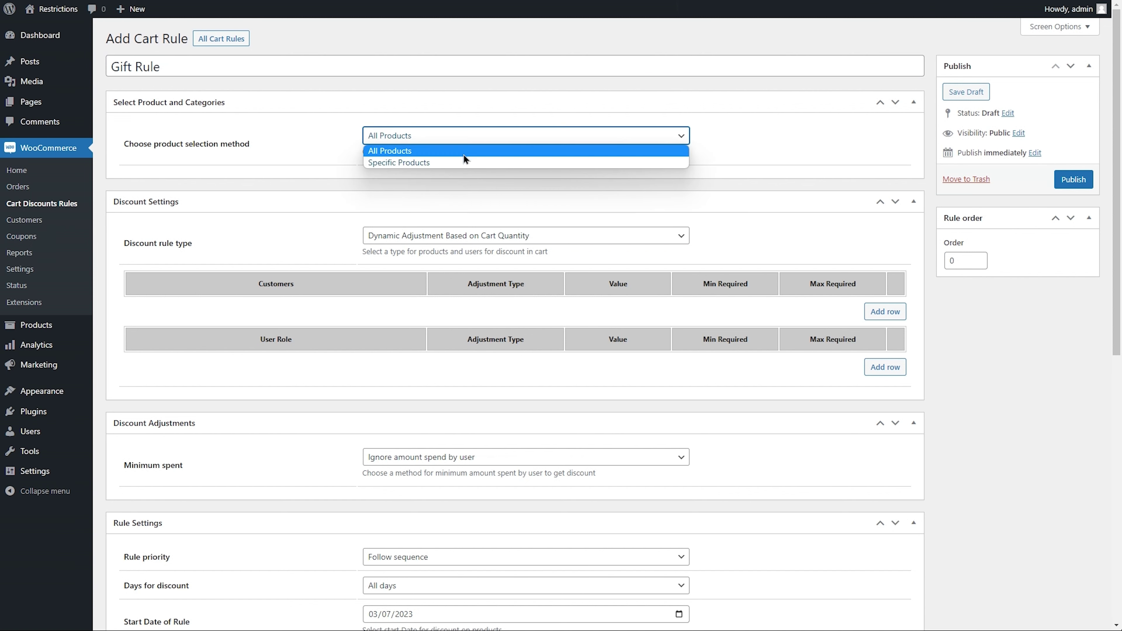
pyautogui.click(463, 162)
pyautogui.click(385, 292)
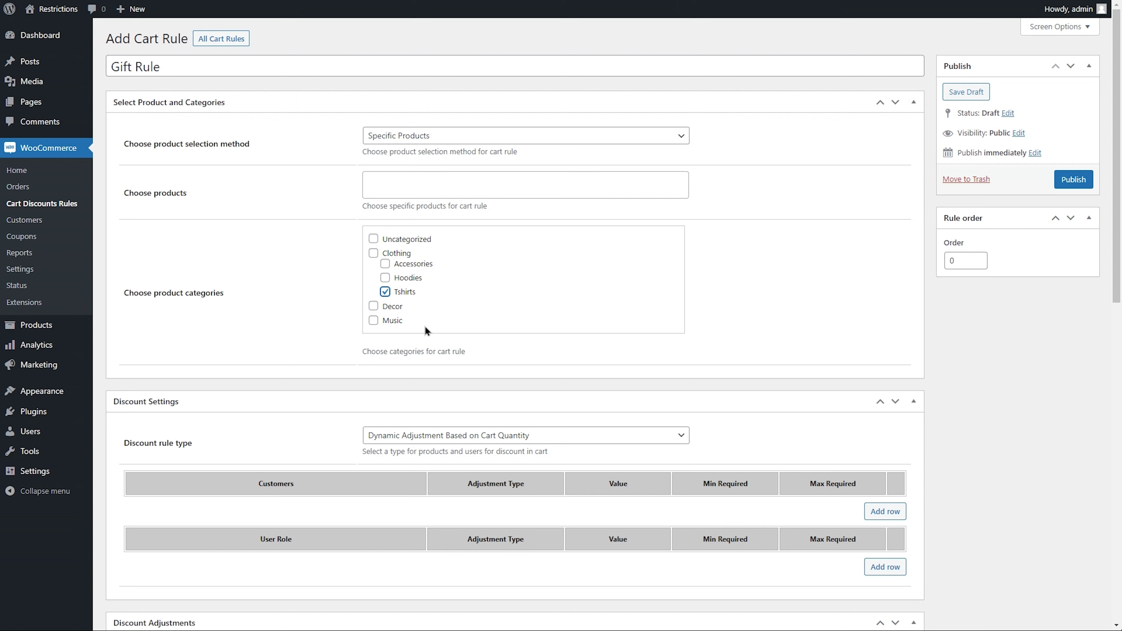
pyautogui.click(603, 443)
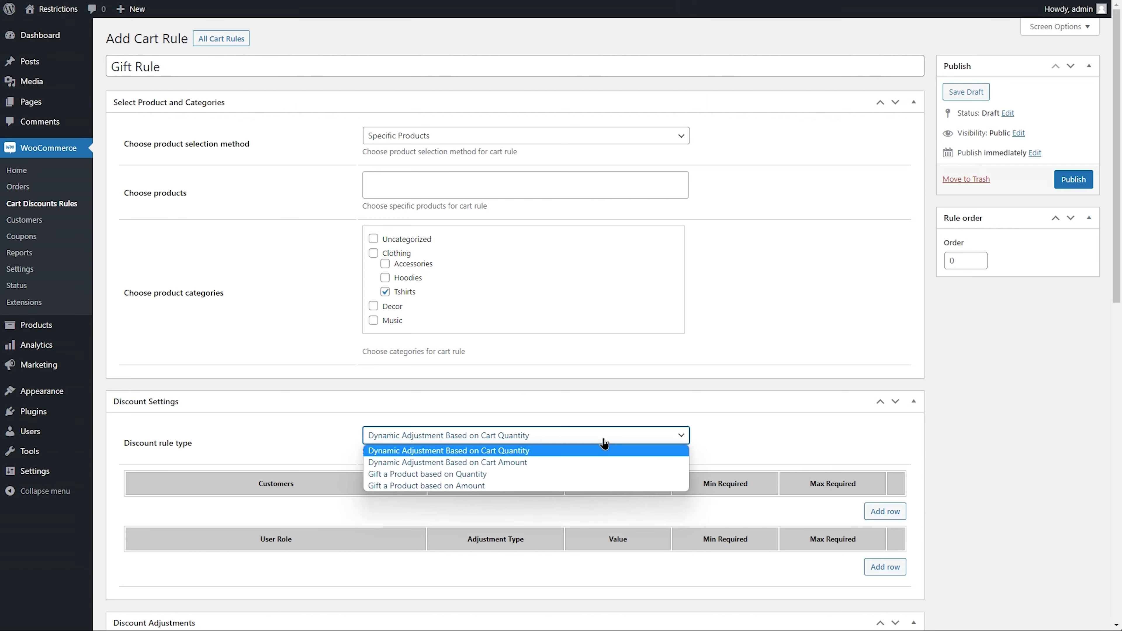
pyautogui.click(601, 475)
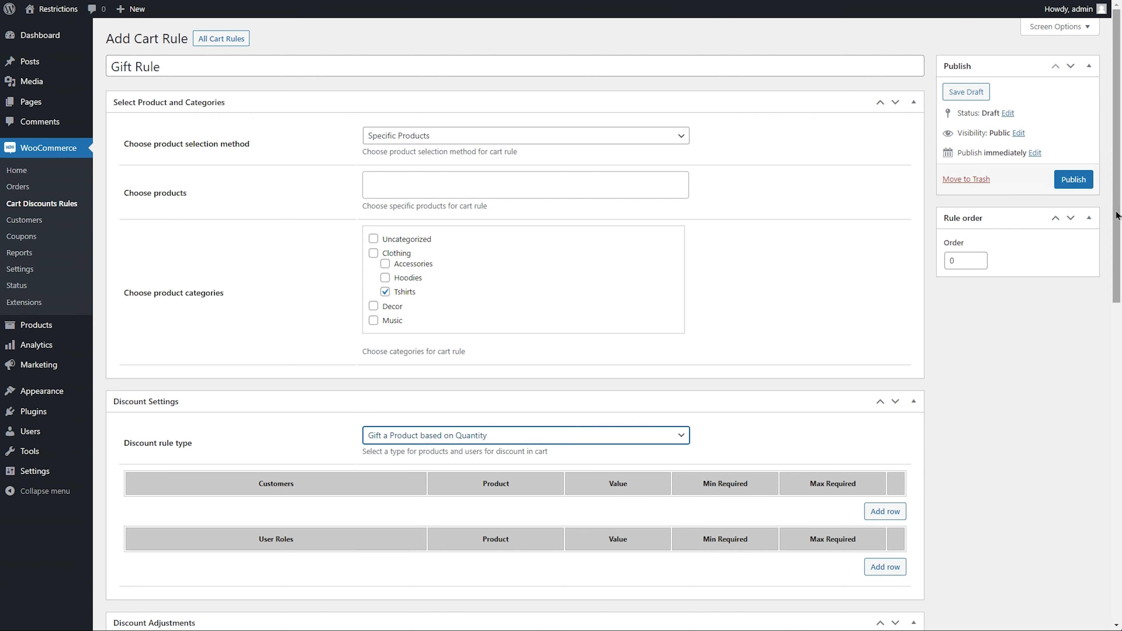
# Add a gift row for All User Roles with Cap as the gift product.
pyautogui.scroll(-6, 1120, 332)
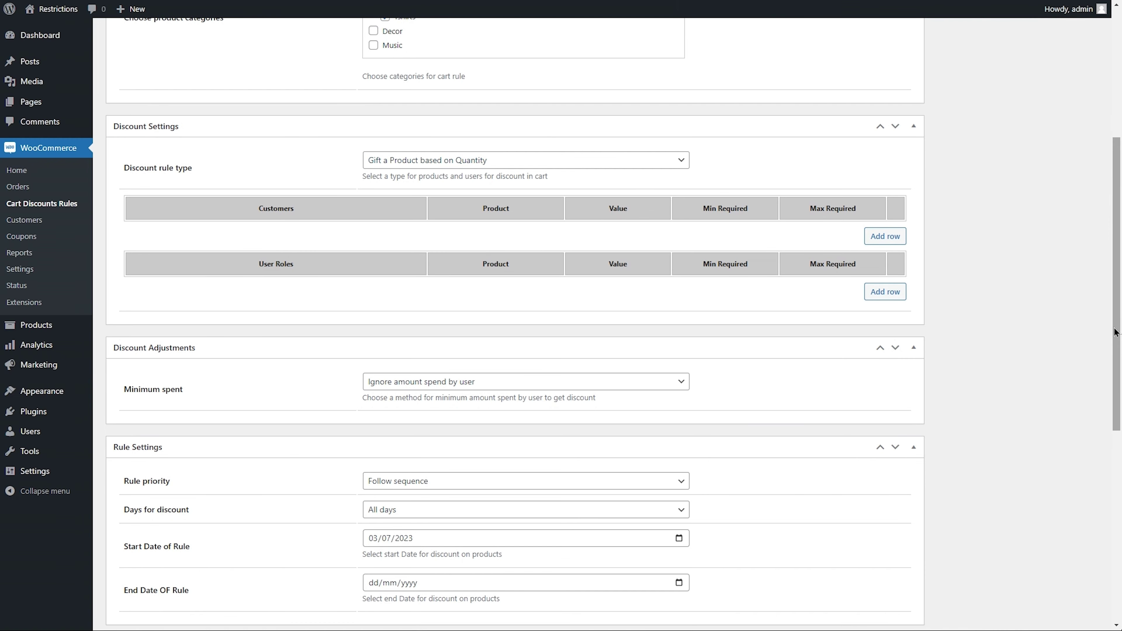
pyautogui.click(874, 292)
pyautogui.click(410, 292)
pyautogui.click(411, 292)
pyautogui.click(541, 296)
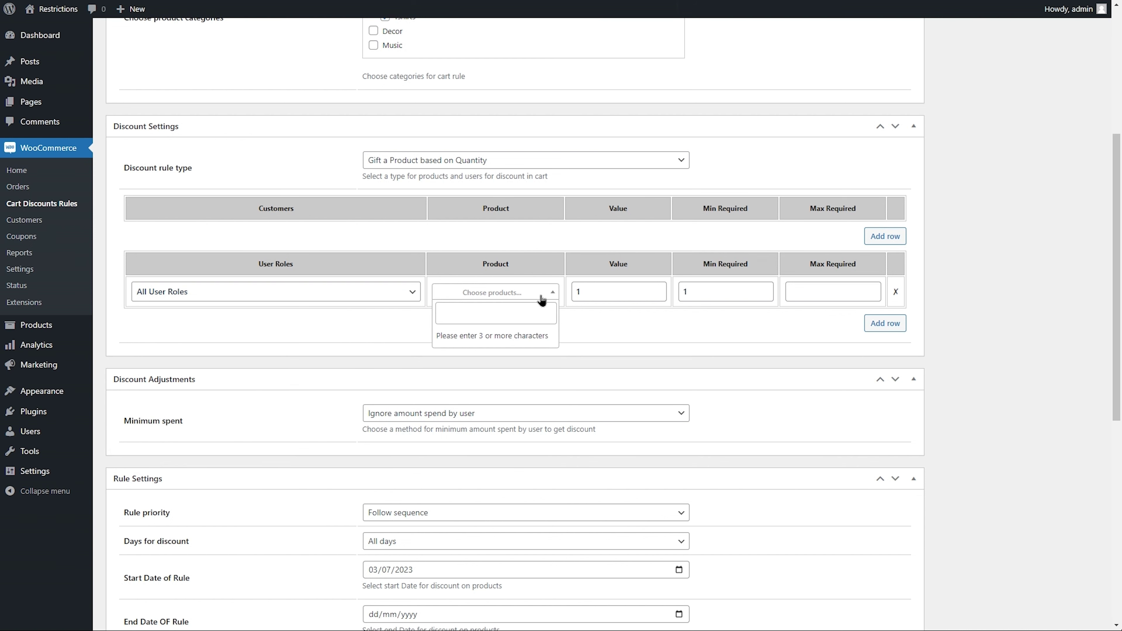
pyautogui.click(530, 312)
pyautogui.write('Cap')
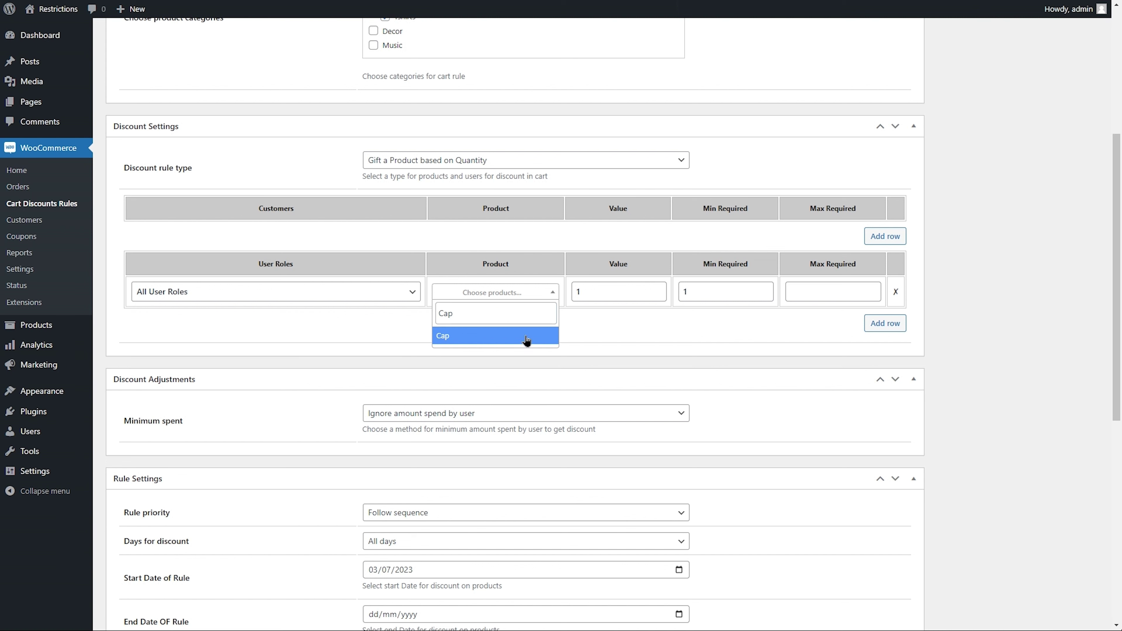
pyautogui.click(527, 335)
# Set Min Required to 5, keep ignoring the amount spent, and publish the Gift Rule.
pyautogui.click(741, 292)
pyautogui.write('5')
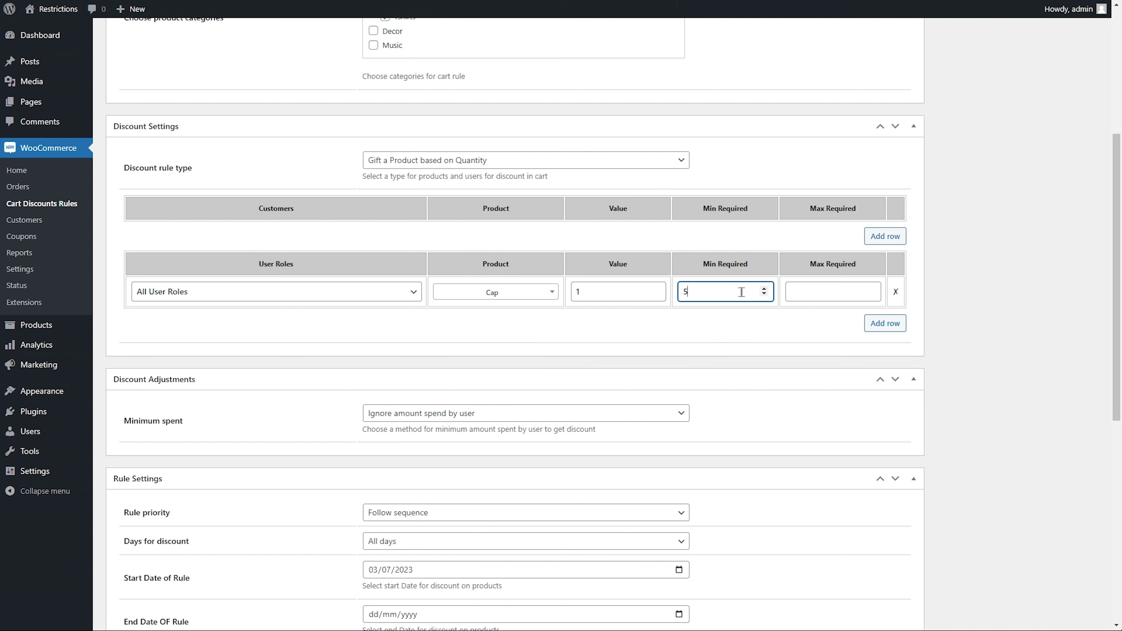
pyautogui.click(668, 419)
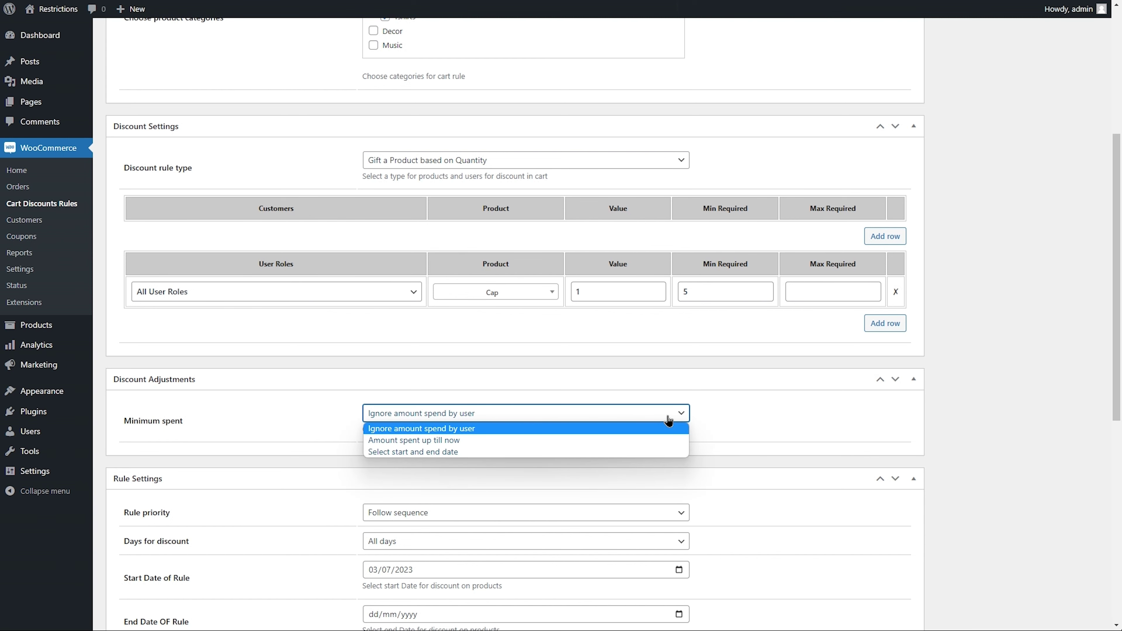
pyautogui.click(667, 418)
pyautogui.scroll(6, 1095, 306)
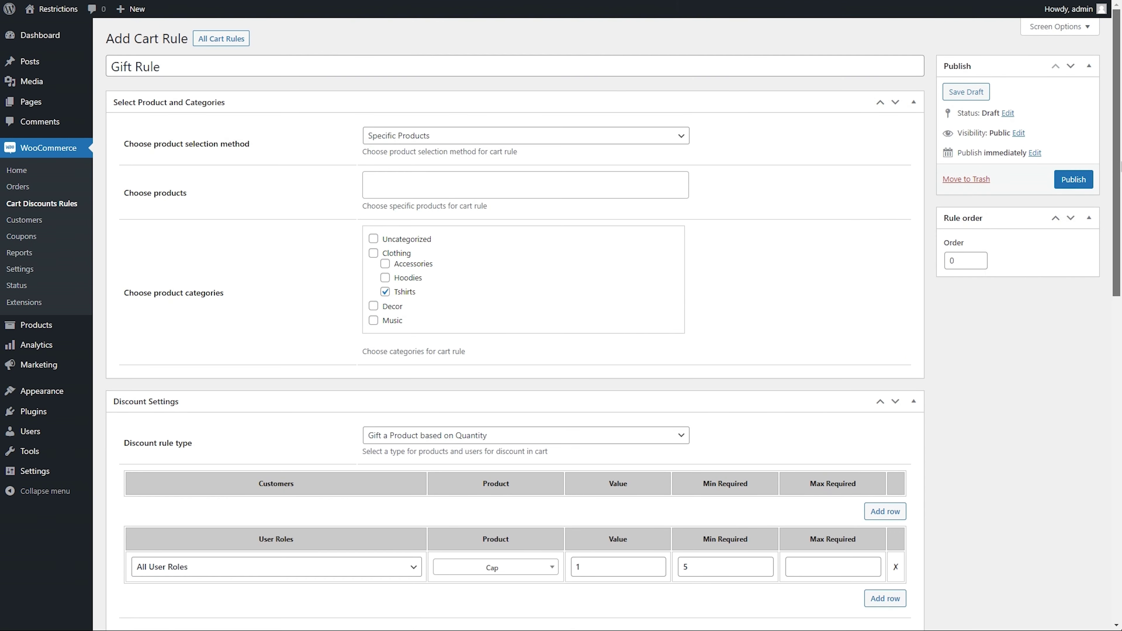
pyautogui.click(1073, 181)
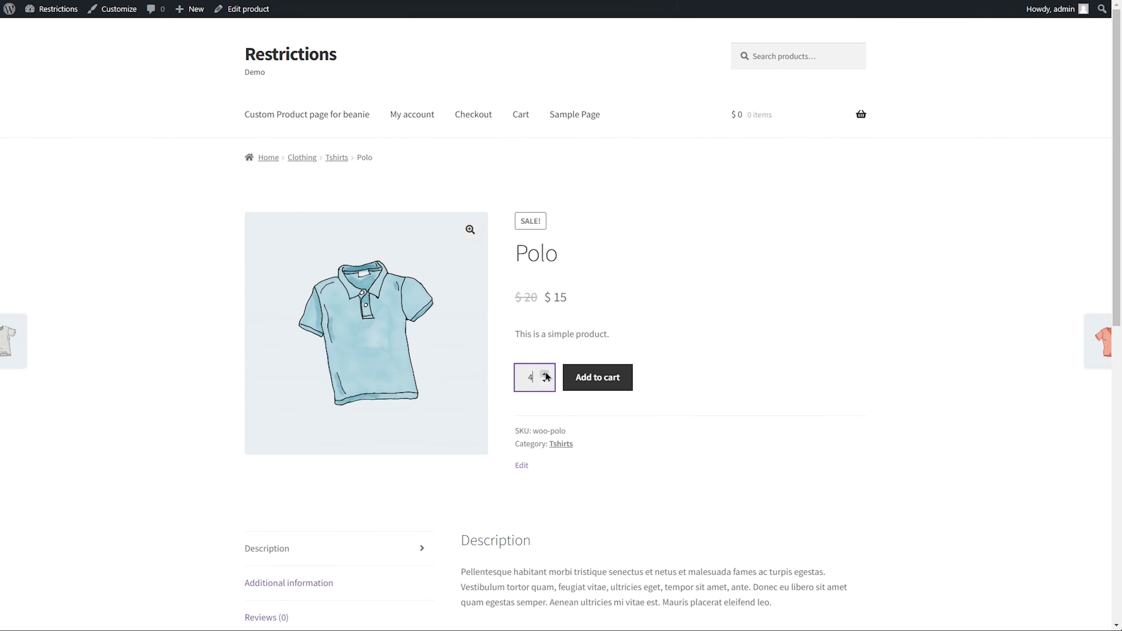
# Add 5 Polo shirts to the cart and view it, showing 6 items at $75.
pyautogui.click(545, 374)
pyautogui.click(608, 382)
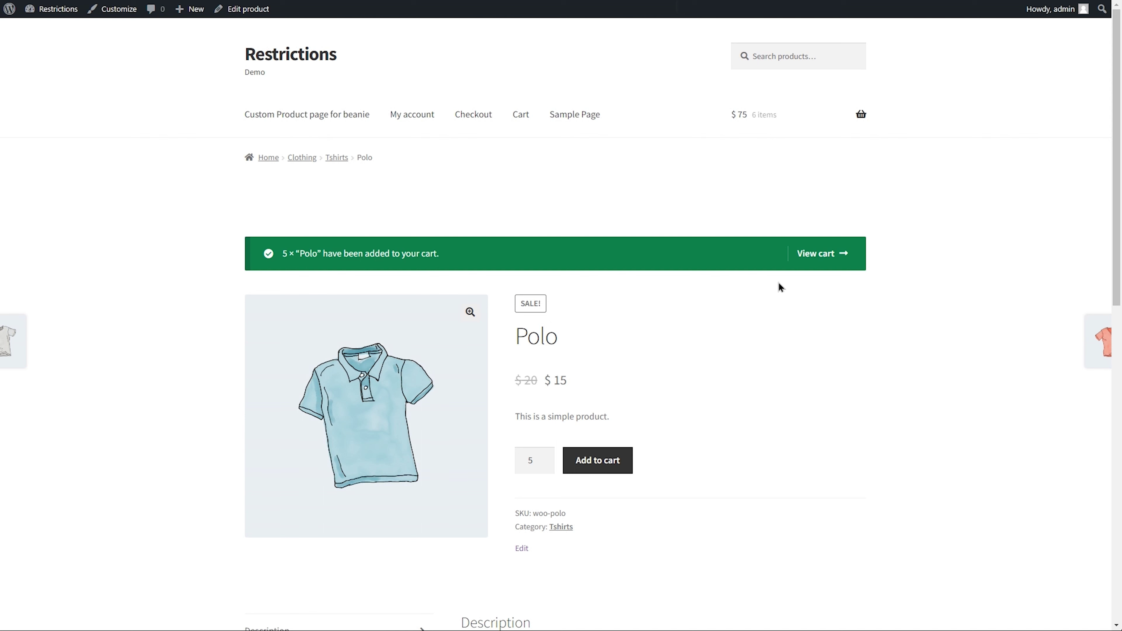
pyautogui.click(822, 254)
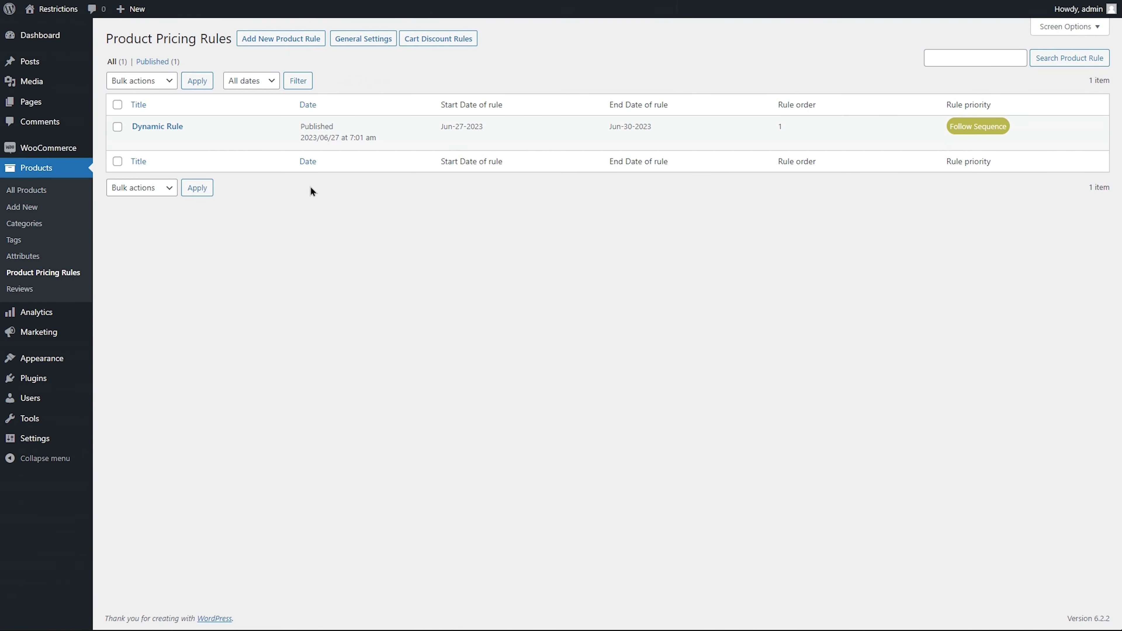
# Go from Product Pricing Rules to the Dynamic Pricing General Settings.
pyautogui.click(364, 38)
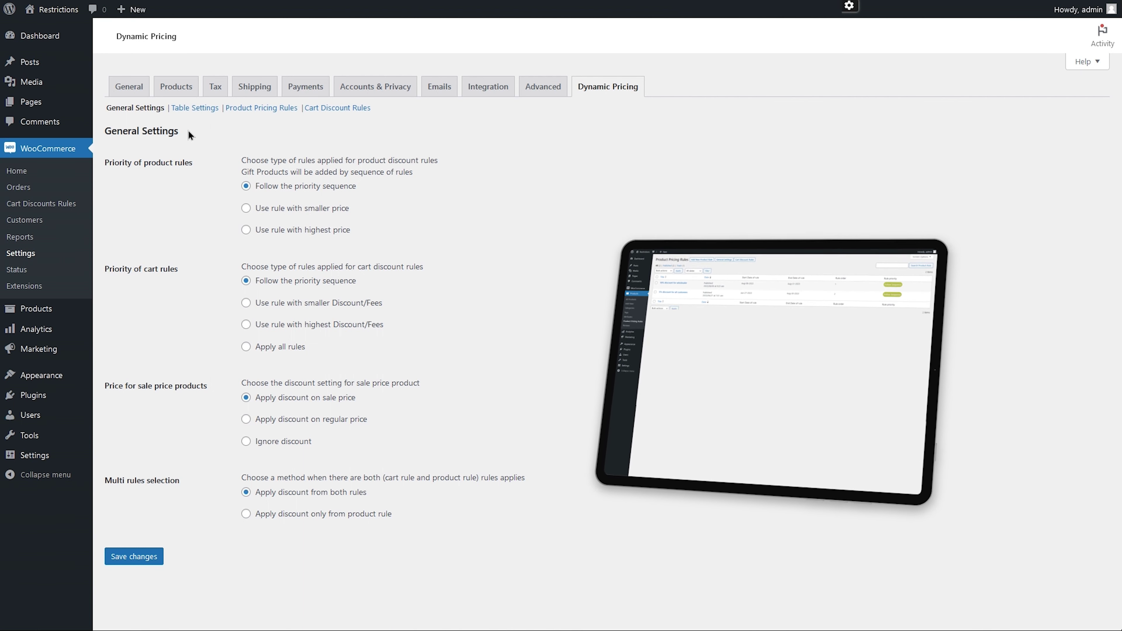
# Keep product rules on the priority sequence, discount sale items on regular price, then view Table Settings.
pyautogui.click(246, 230)
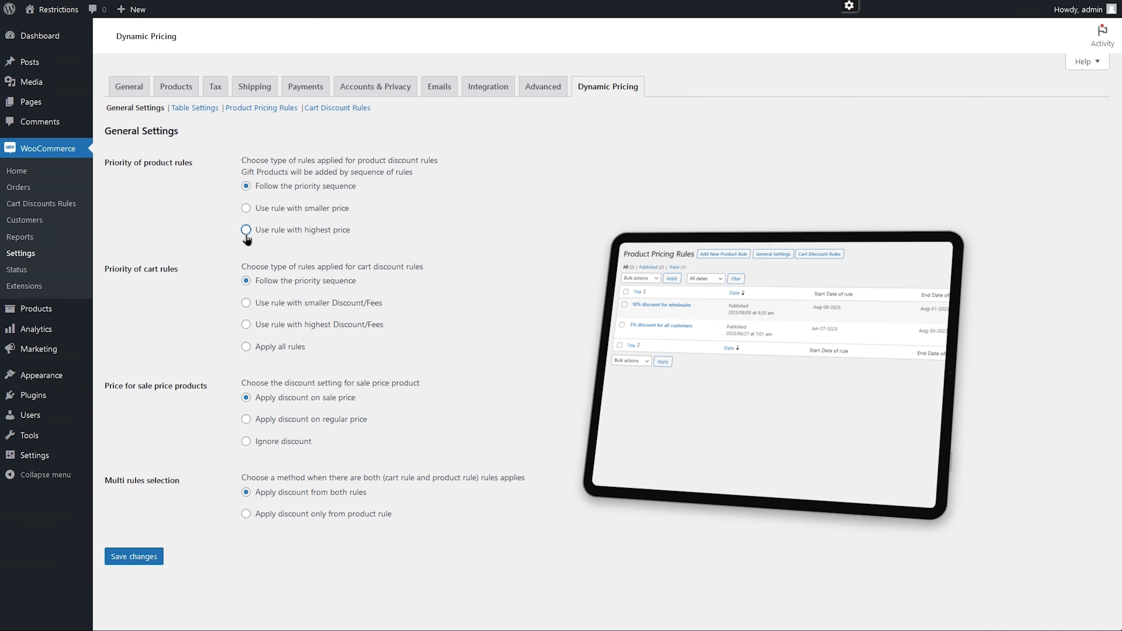
pyautogui.click(246, 209)
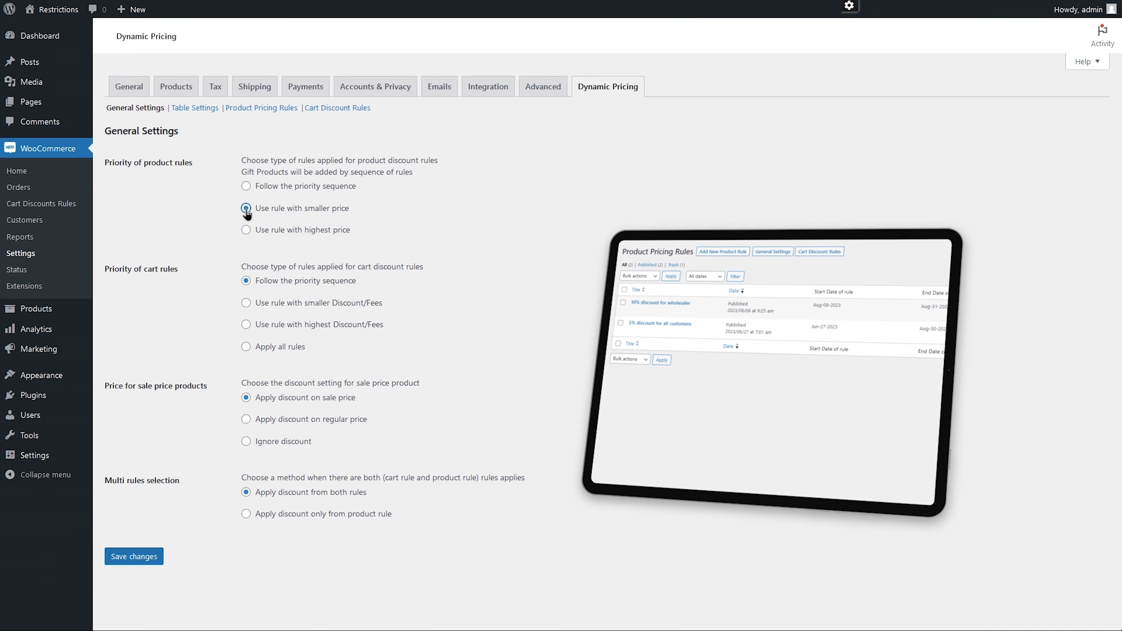
pyautogui.click(246, 186)
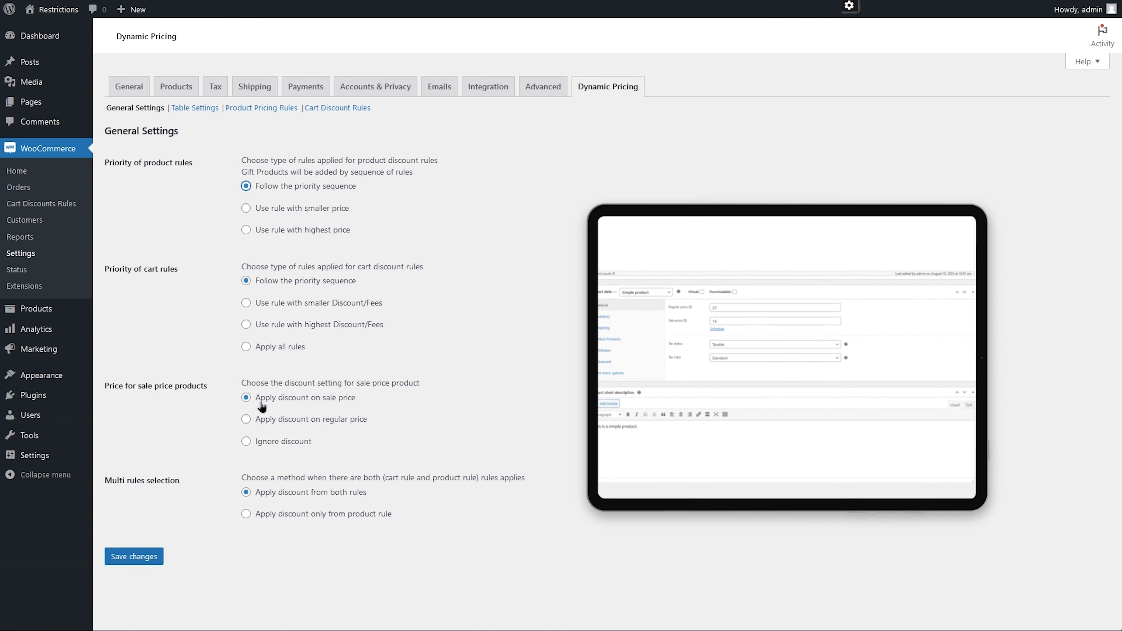
pyautogui.click(246, 420)
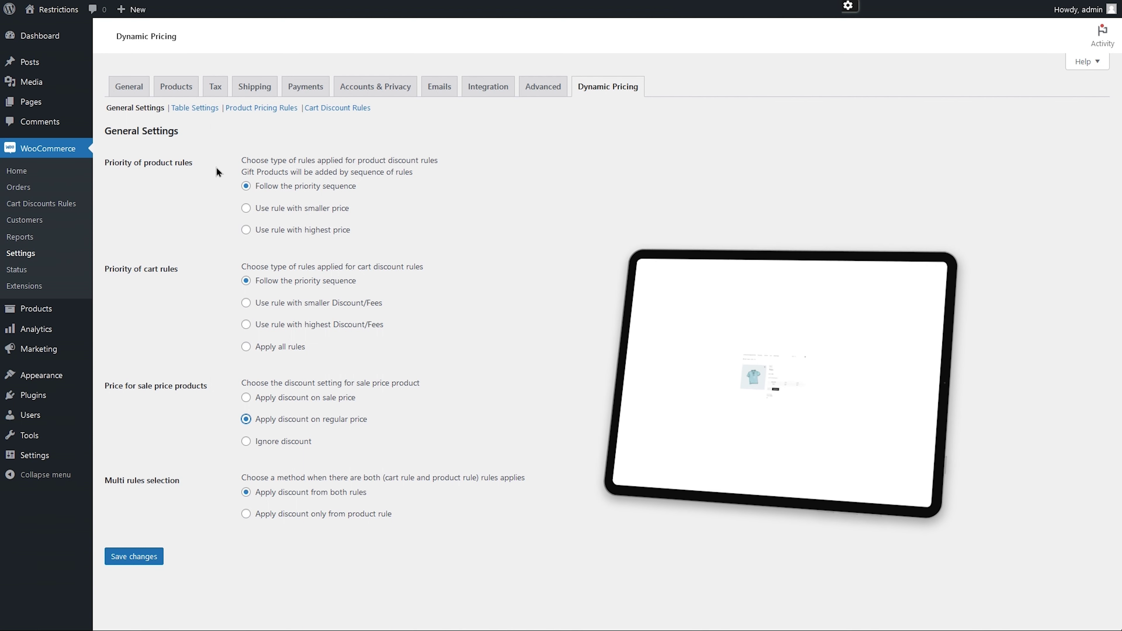
pyautogui.click(199, 110)
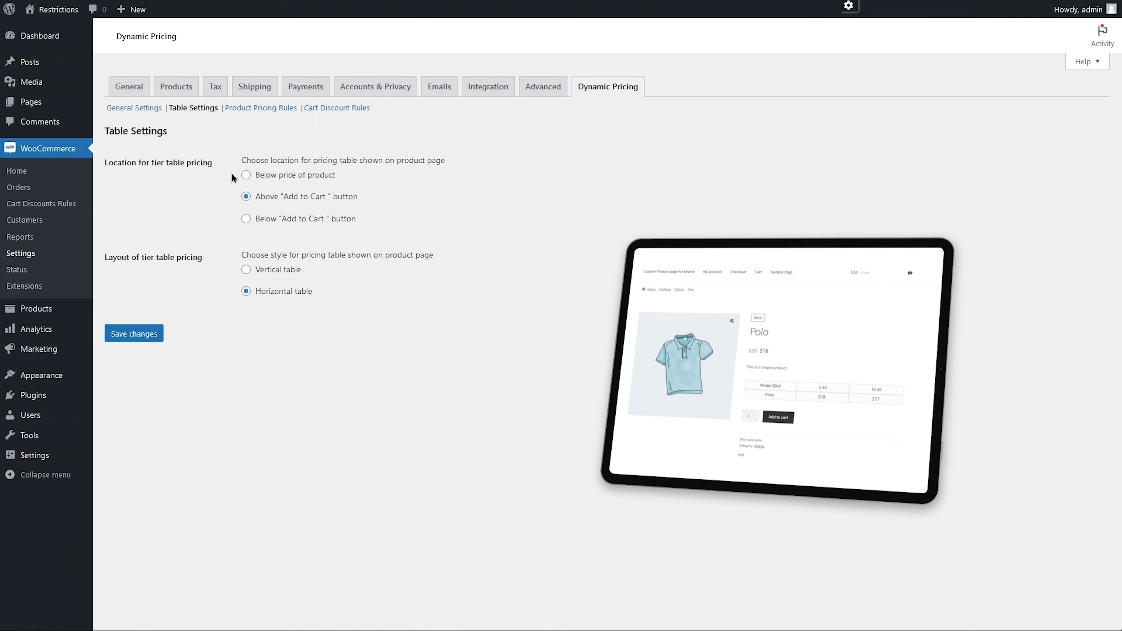
# Place the tier pricing table below the product price in a vertical layout.
pyautogui.click(247, 219)
pyautogui.click(246, 176)
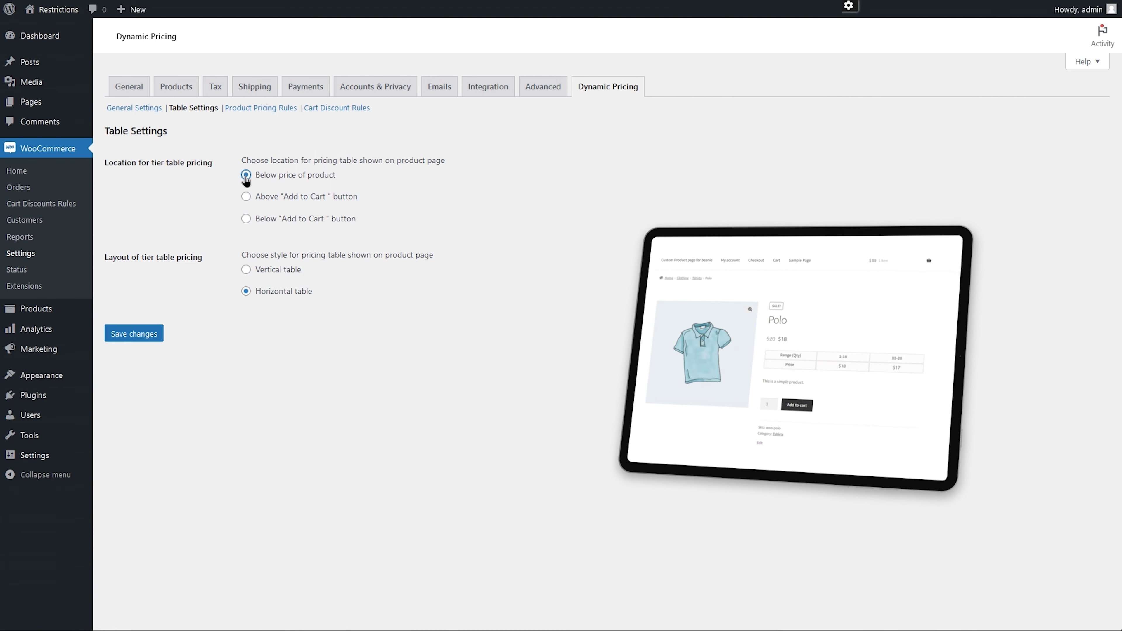
pyautogui.click(246, 270)
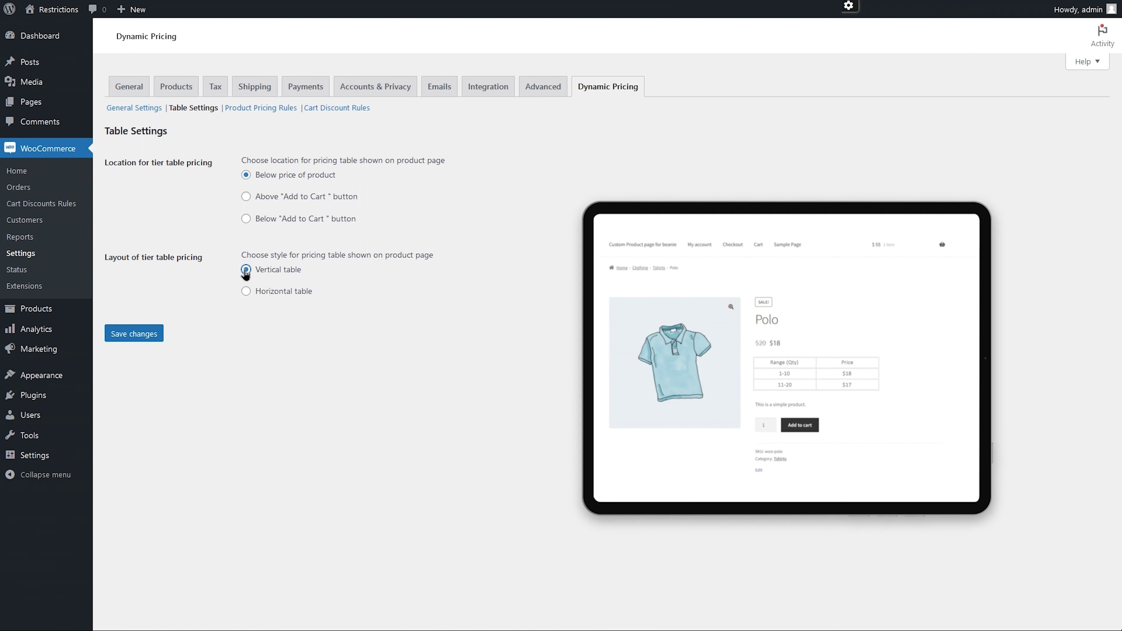